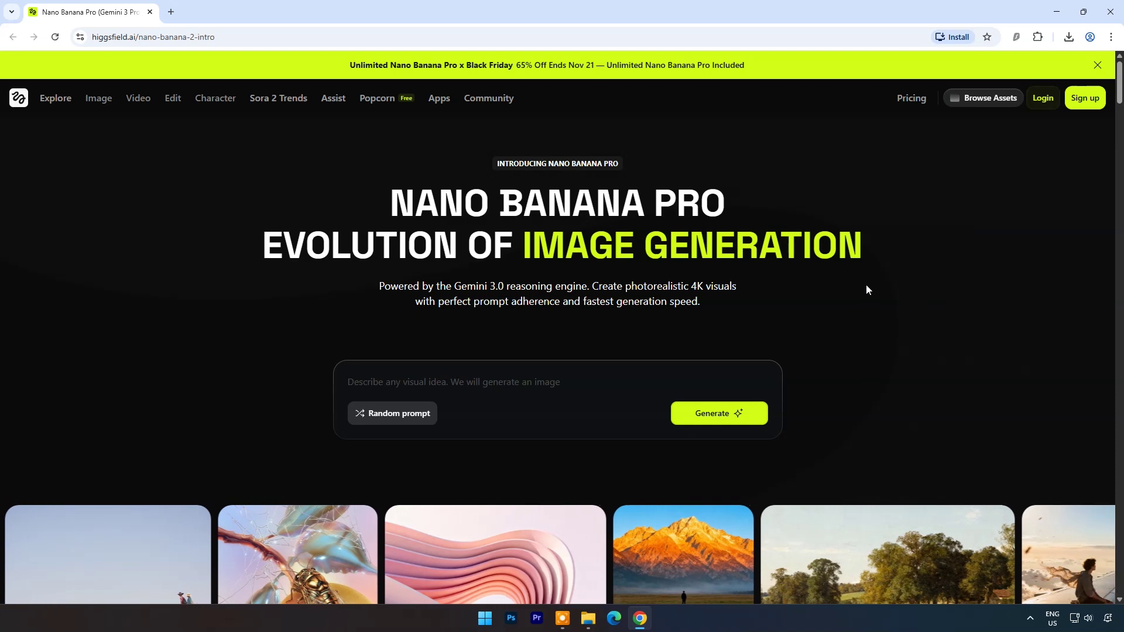
Step: Scroll down the Nano Banana Pro intro page to the 'Nano Banana 2: Reasoning Image Engine' section
scroll(451, 318, "down", 1)
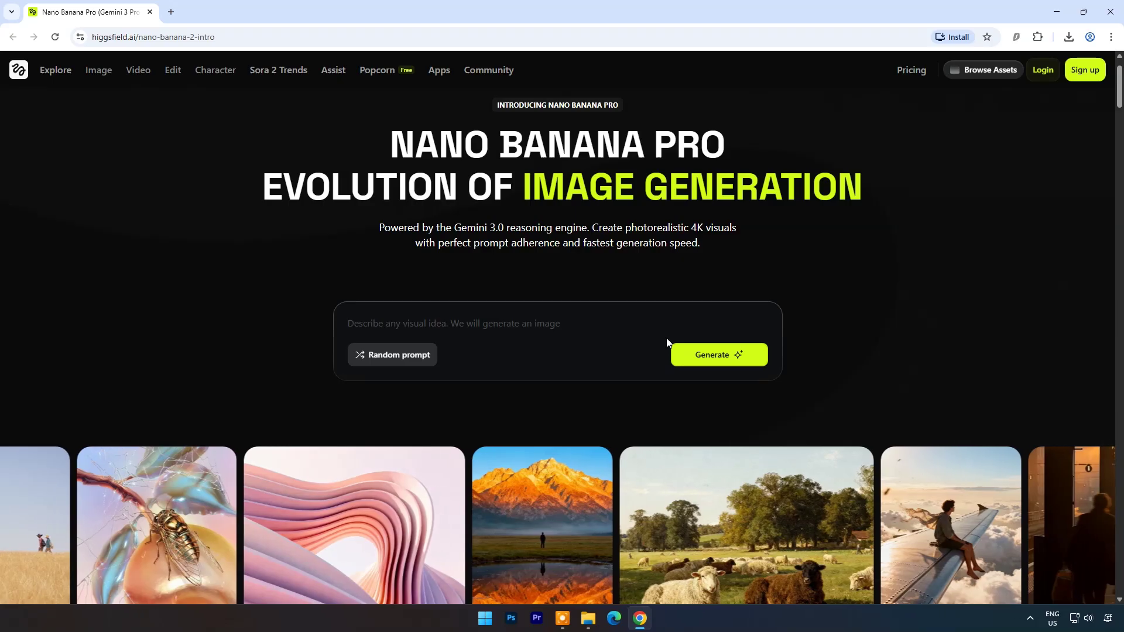
scroll(689, 343, "down", 10)
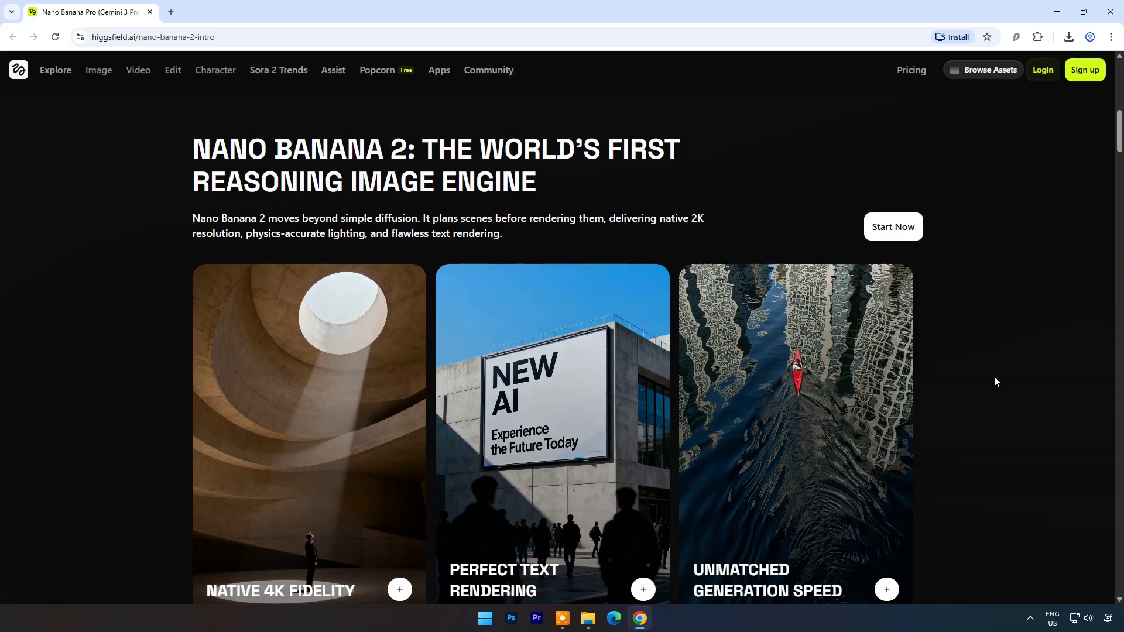
Step: Scroll past the remaining intro sections and bring up the home page's Image menu
scroll(993, 377, "down", 10)
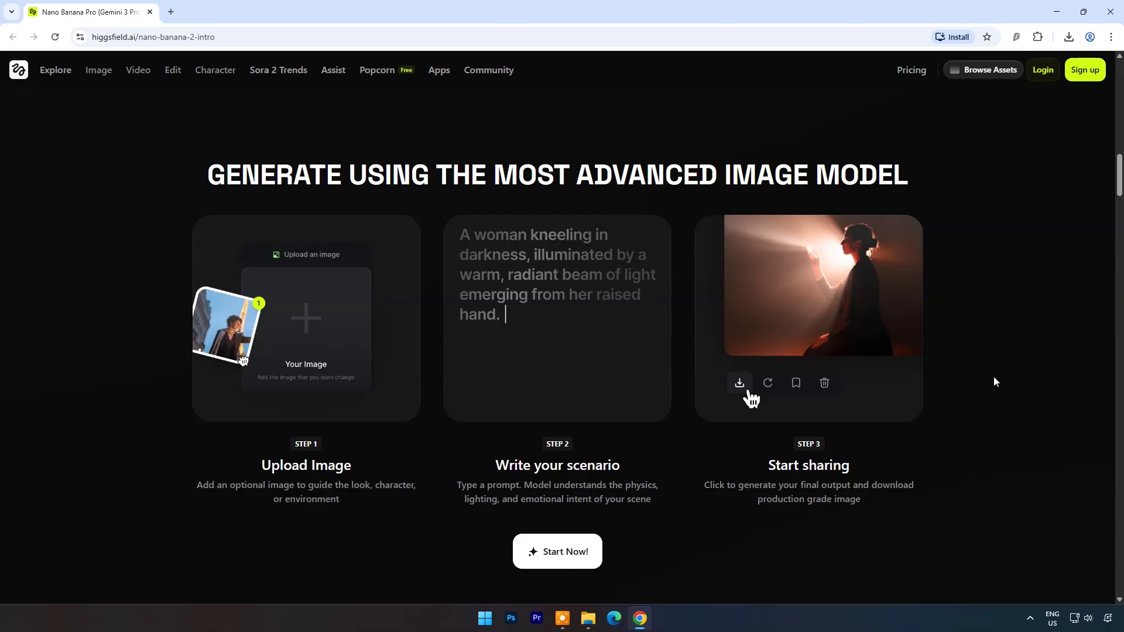
scroll(993, 381, "down", 9)
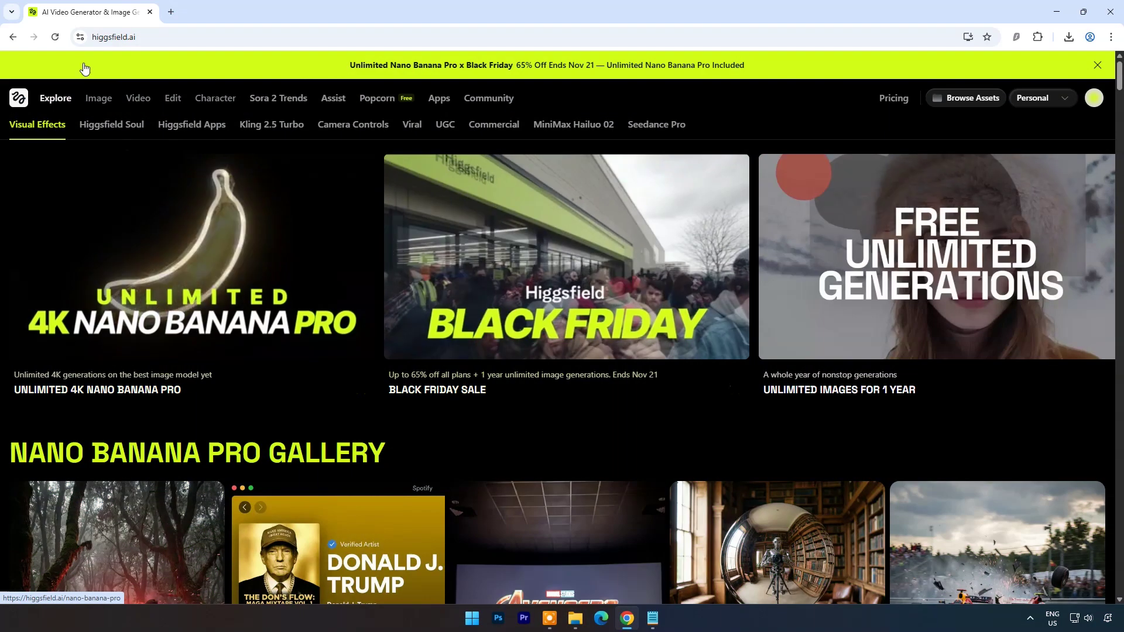
mouse_move(129, 96)
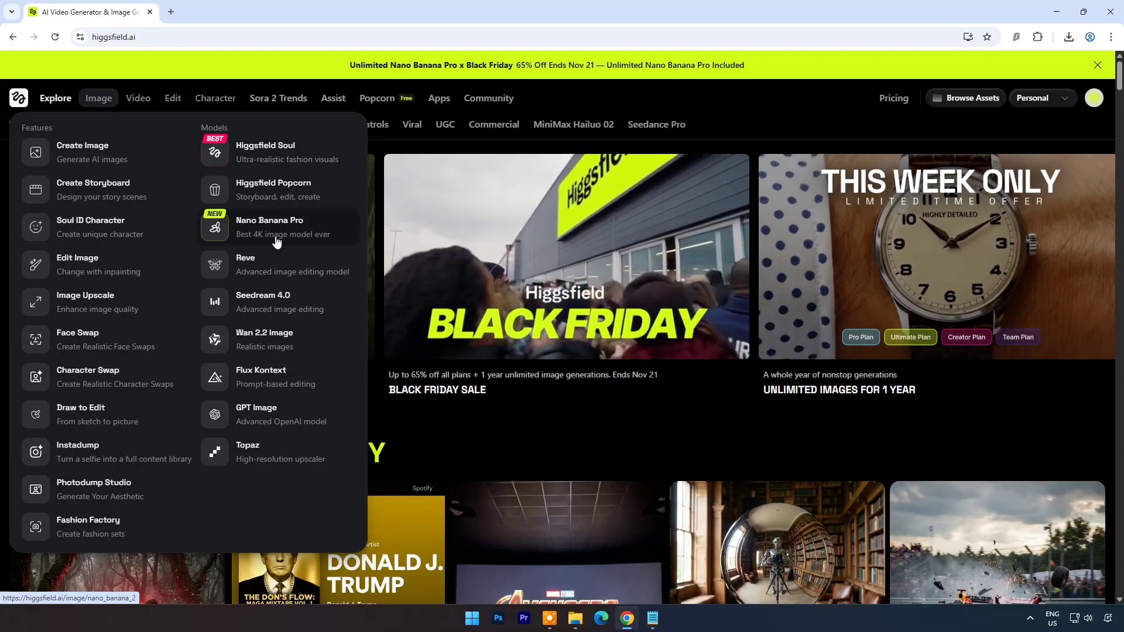
Step: Choose Nano Banana Pro from the Image menu, signing in, to reach its generator page
left_click(277, 234)
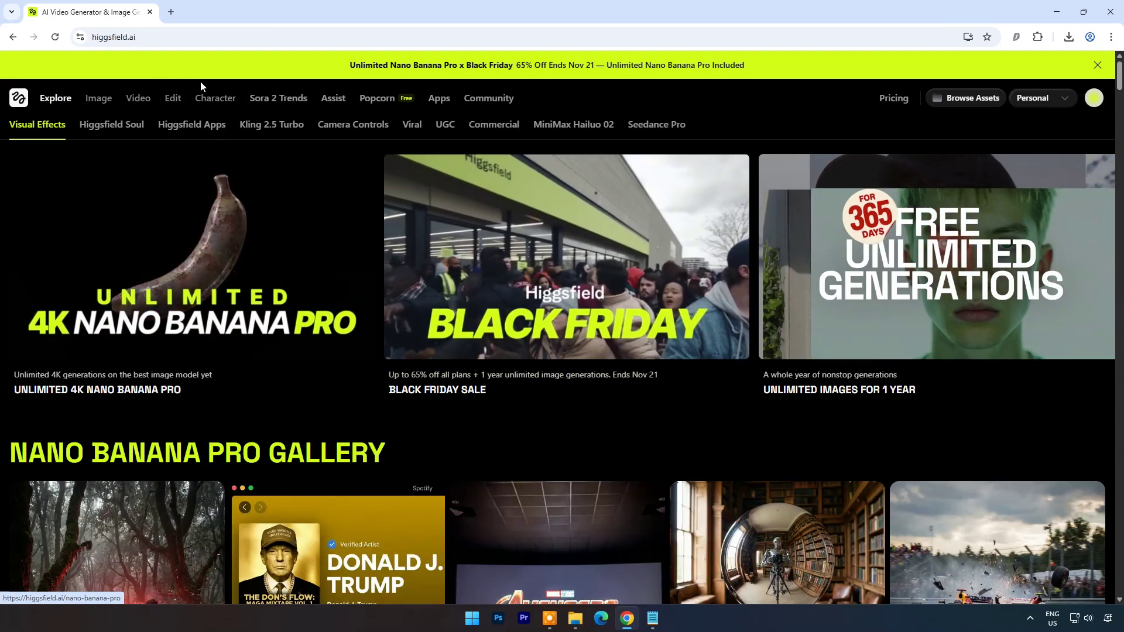
mouse_move(139, 104)
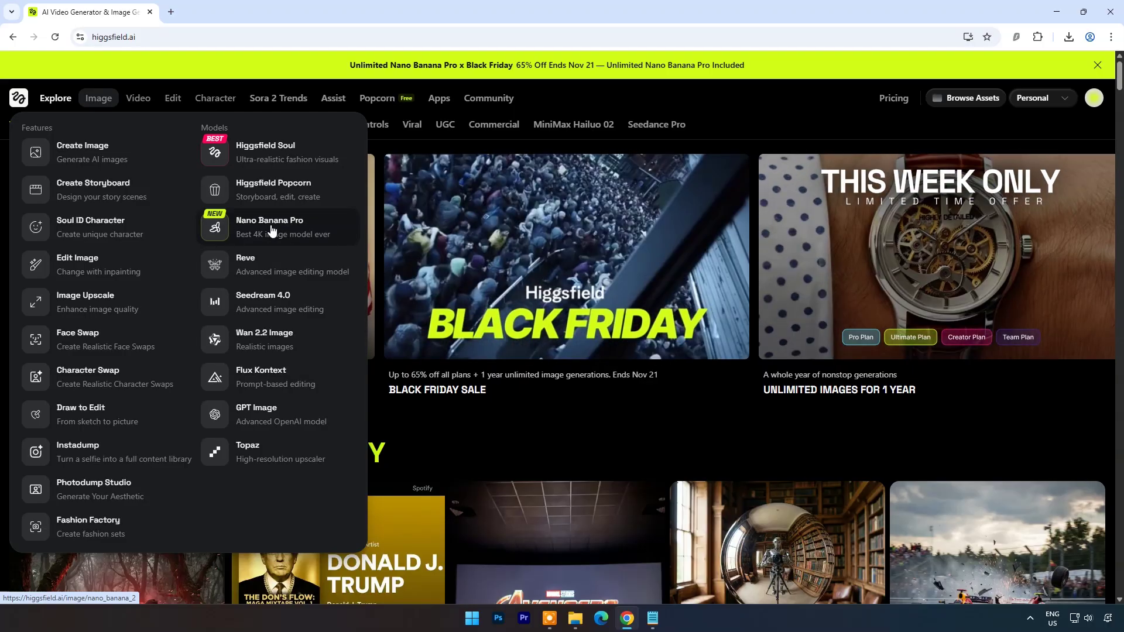
left_click(271, 229)
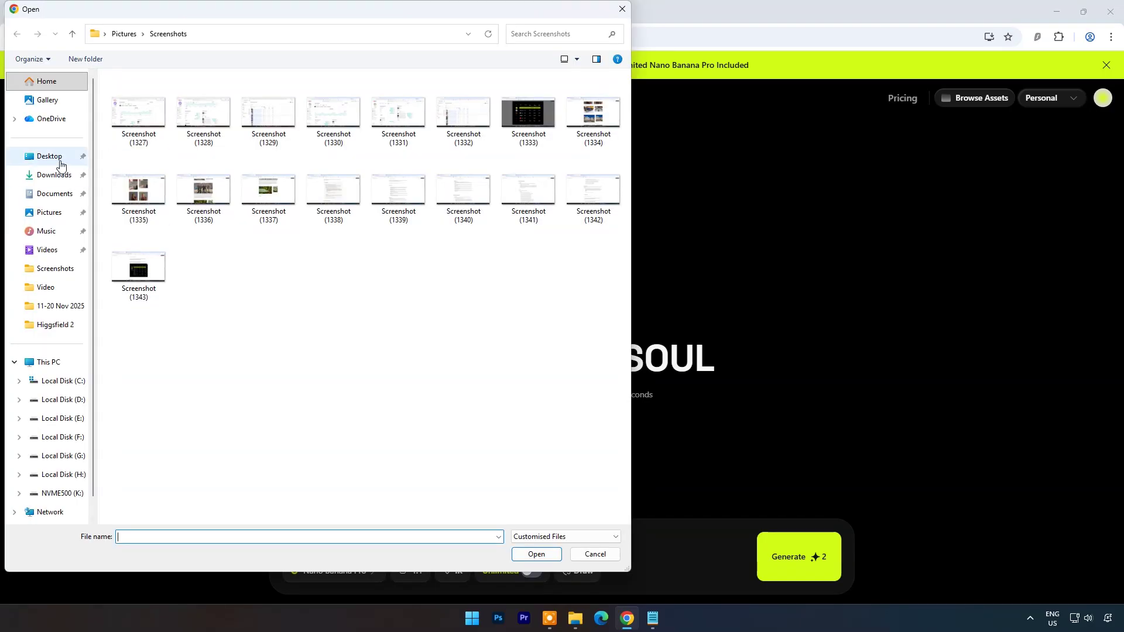
Step: Attach the four leader portraits from Desktop > AI and prompt 'reimagine them as characters from ancient indian period'
left_click(51, 156)
double_click(153, 114)
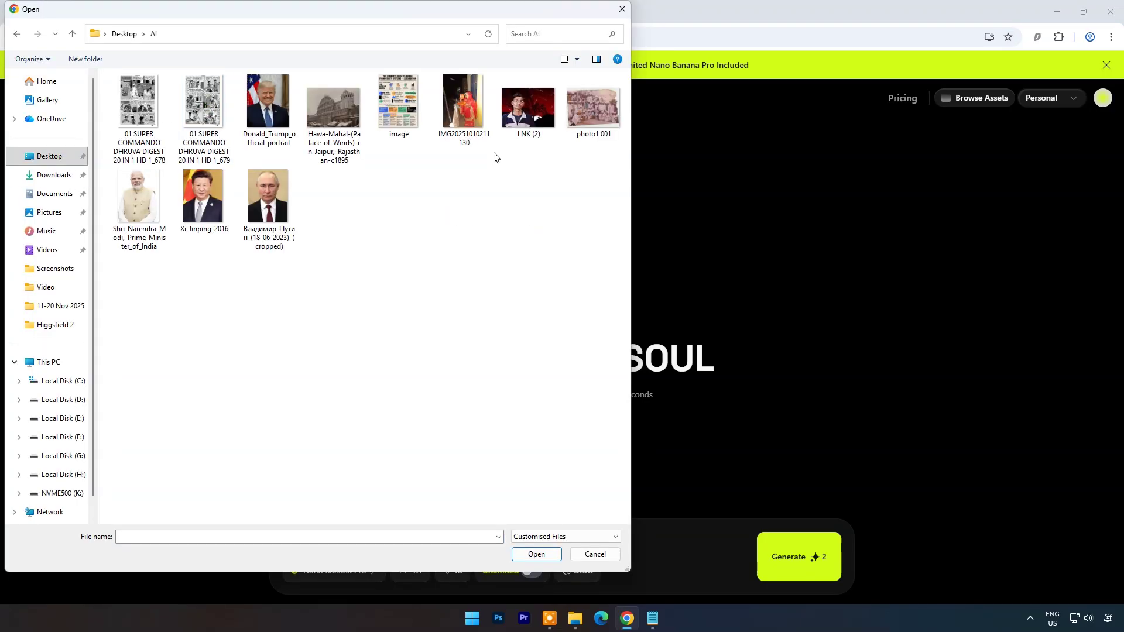
left_click(267, 106)
left_click(138, 196, "ctrl")
left_click(203, 196, "ctrl")
left_click(268, 196, "ctrl")
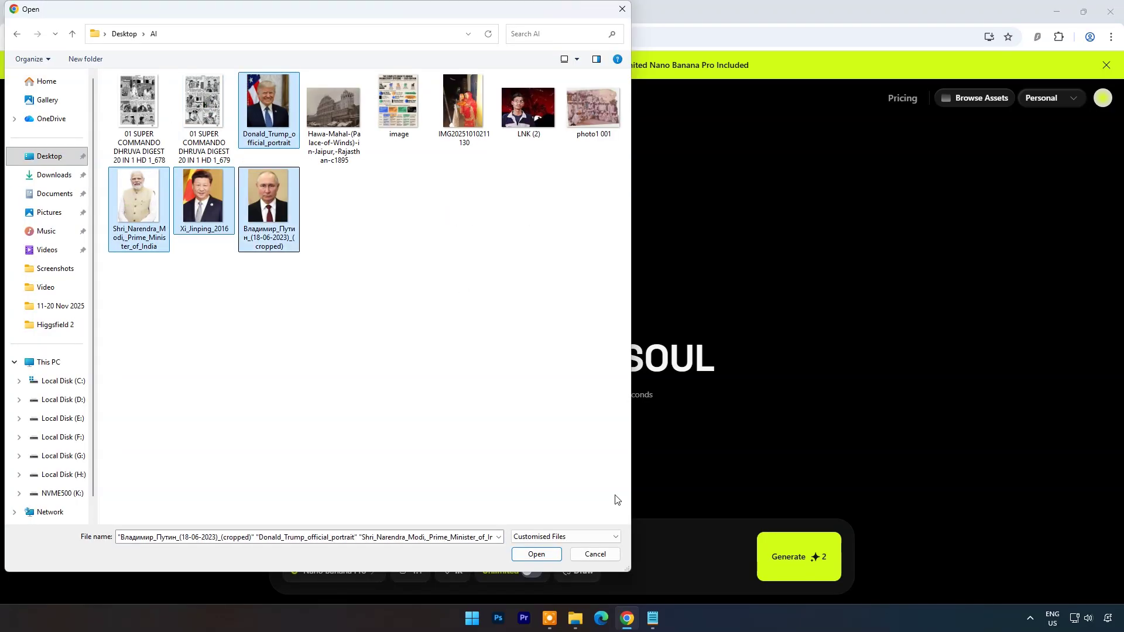
left_click(536, 555)
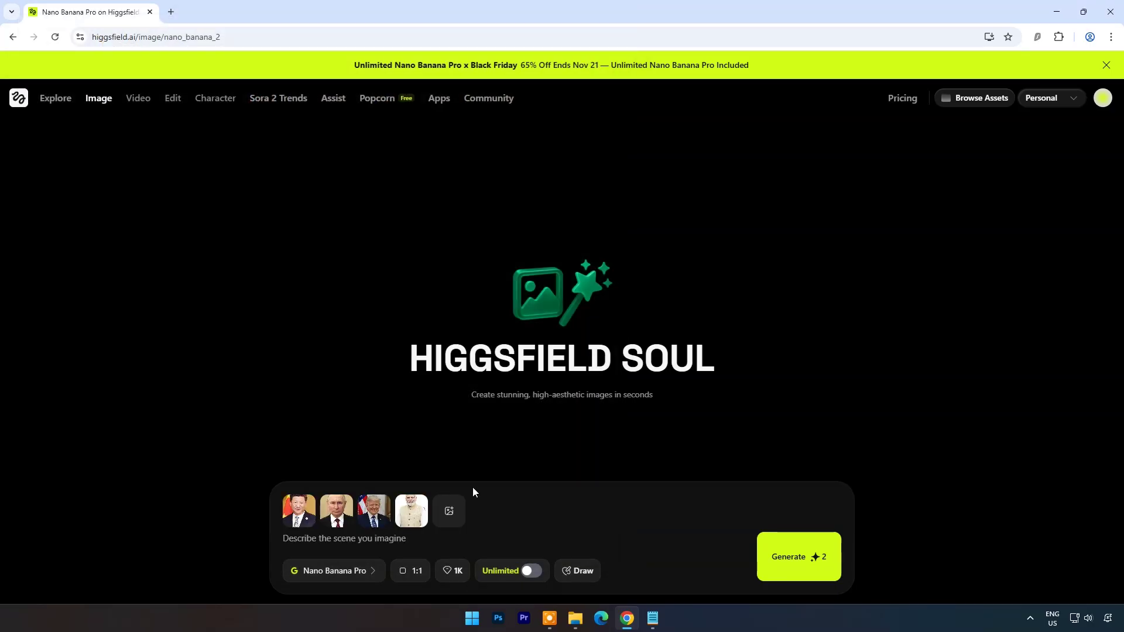
left_click(334, 539)
type("reimagine them as char")
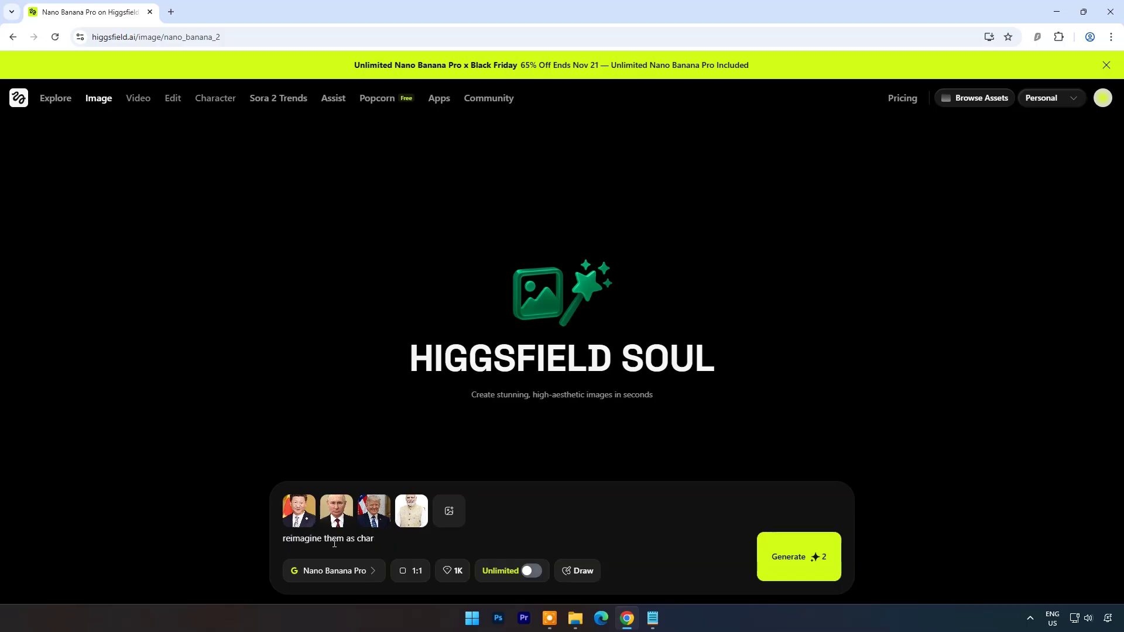
type("acters from ancient indian period")
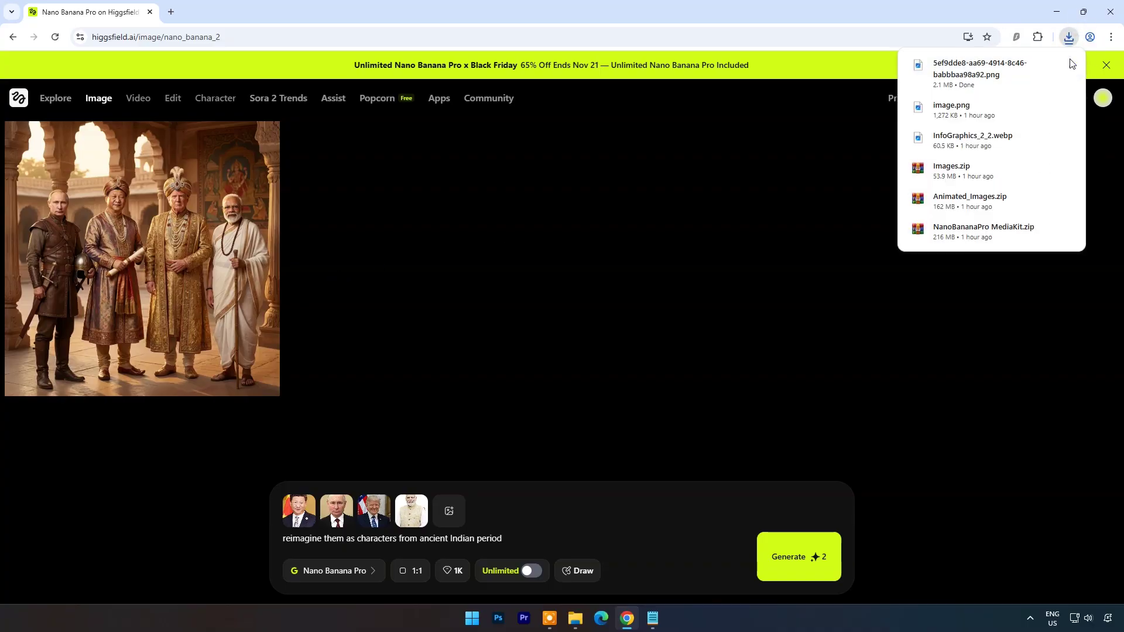
Step: Open the downloaded ancient-Indian leaders image in Photos, inspecting faces and feet up close
left_click(1042, 63)
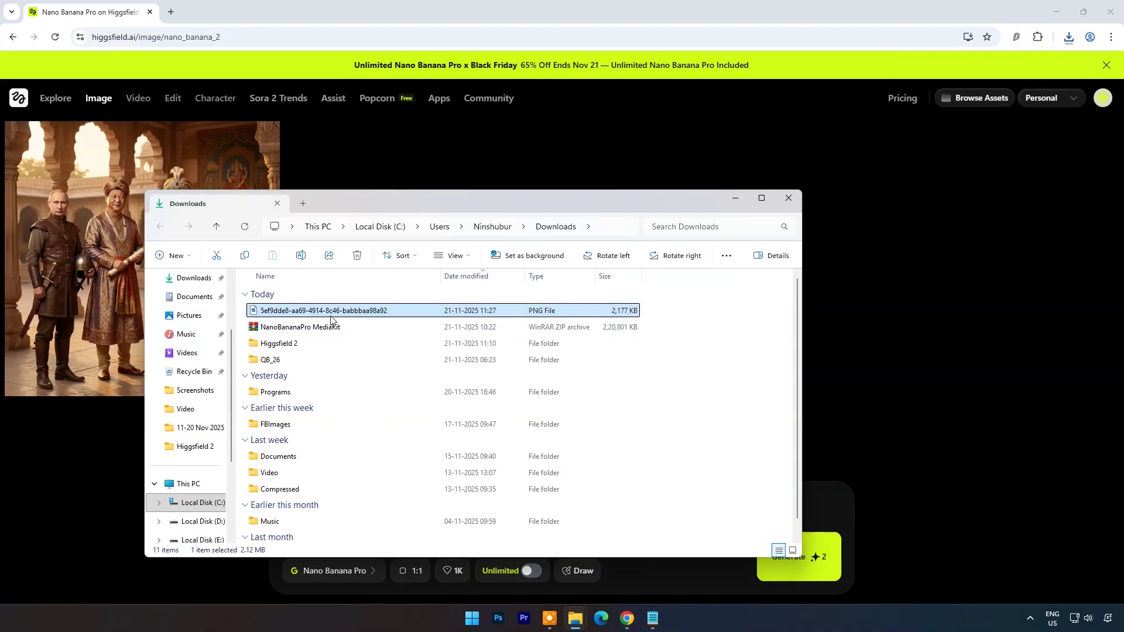
double_click(335, 311)
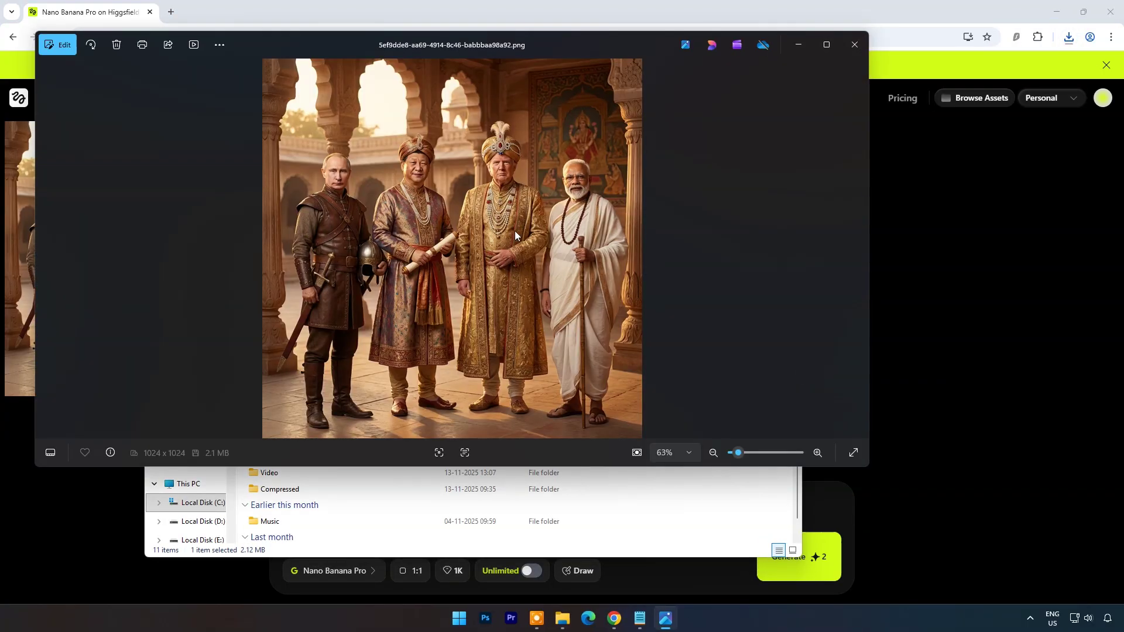
scroll(550, 191, "up", 2)
left_click(836, 45)
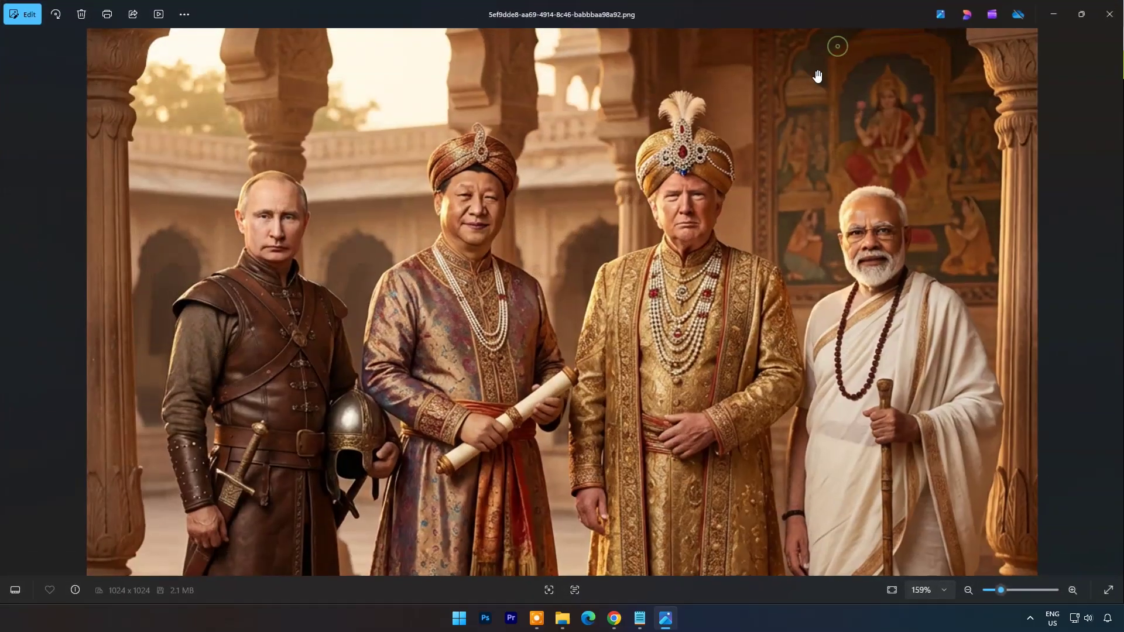
scroll(459, 294, "up", 3)
left_click_drag(409, 327, 375, 211)
scroll(572, 358, "down", 3)
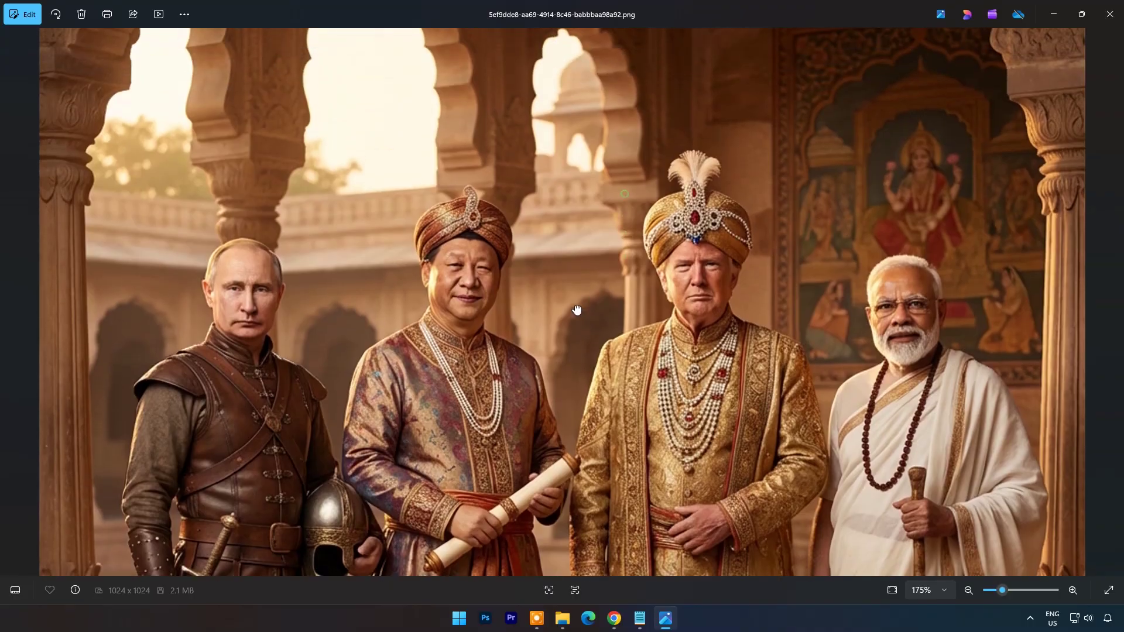
scroll(573, 358, "down", 1)
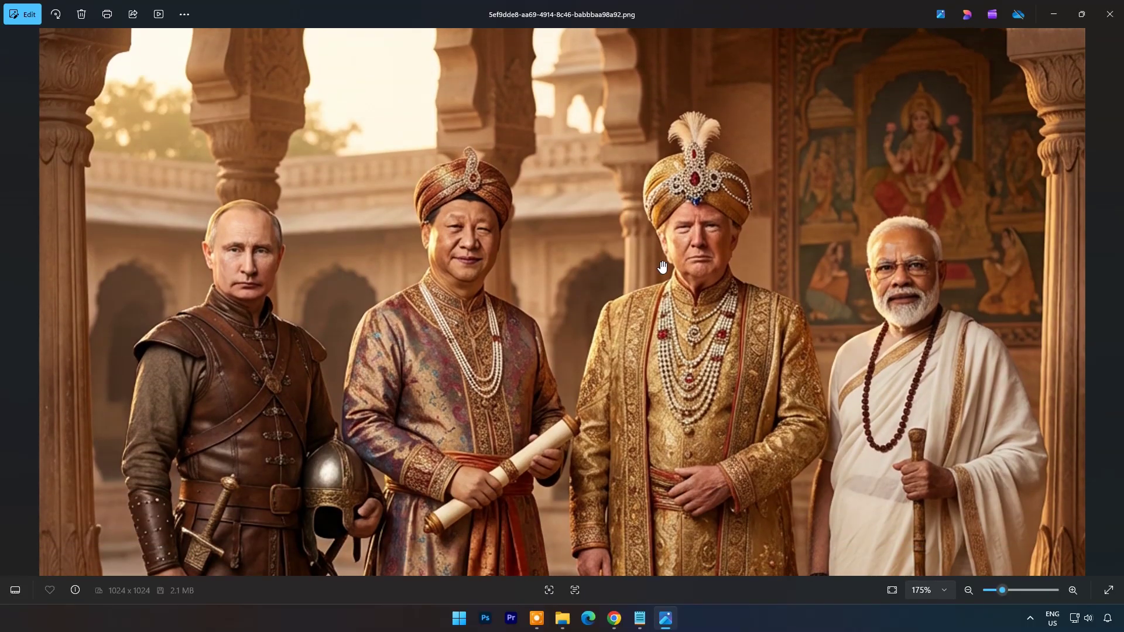
scroll(757, 354, "down", 3)
left_click_drag(757, 354, 758, 515)
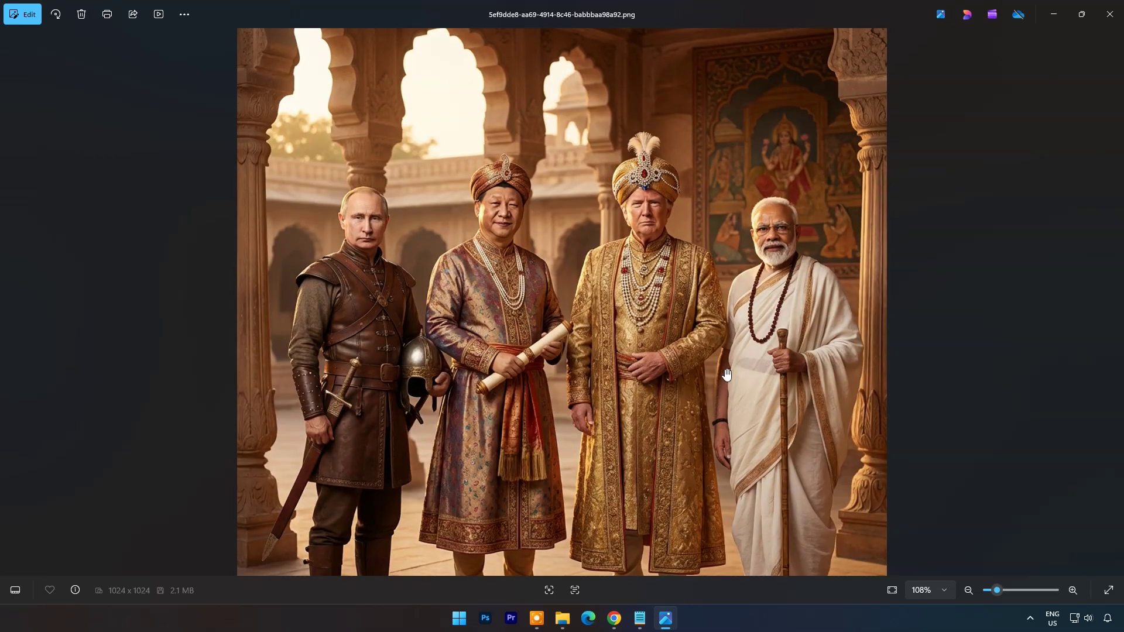
scroll(722, 363, "down", 1)
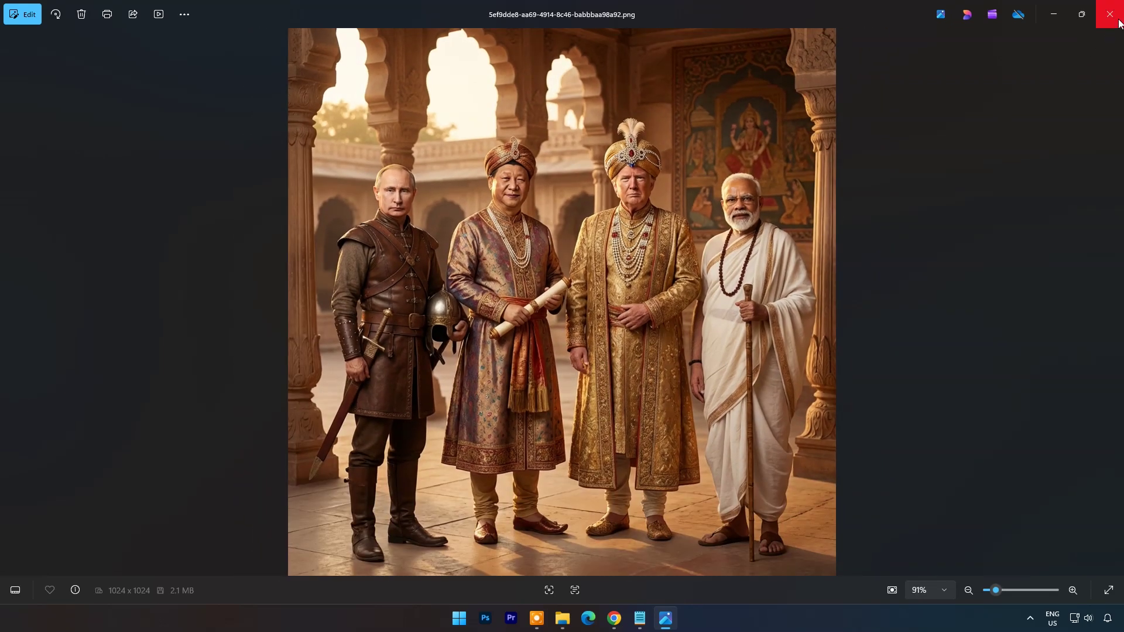
left_click(1110, 14)
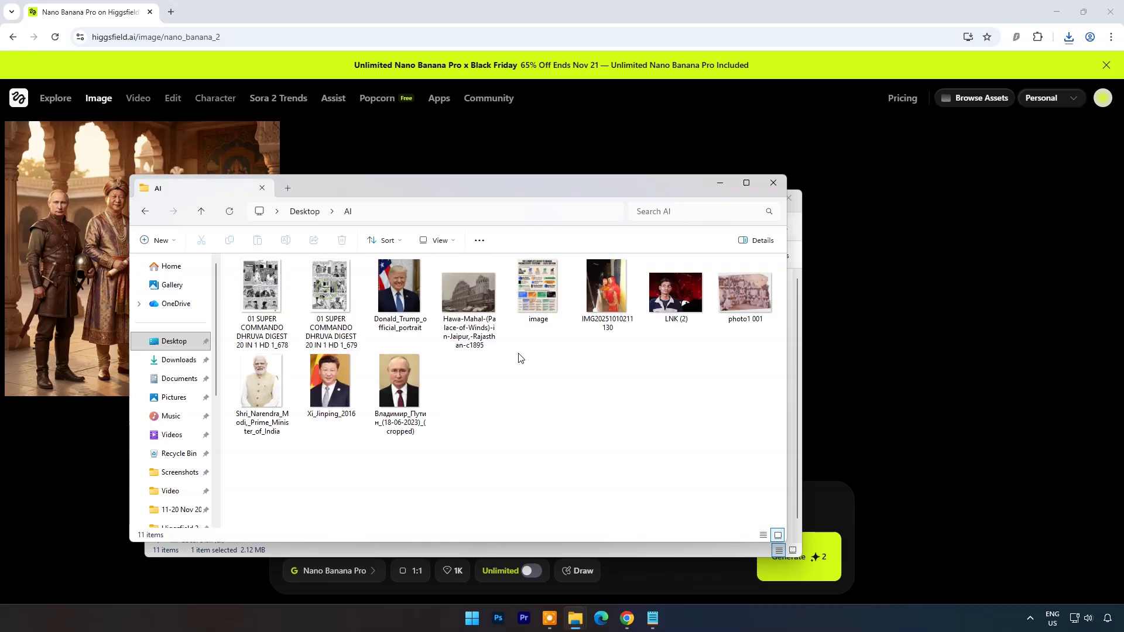
Step: Flip through the original leader portraits in Photos for comparison, then close it
double_click(398, 290)
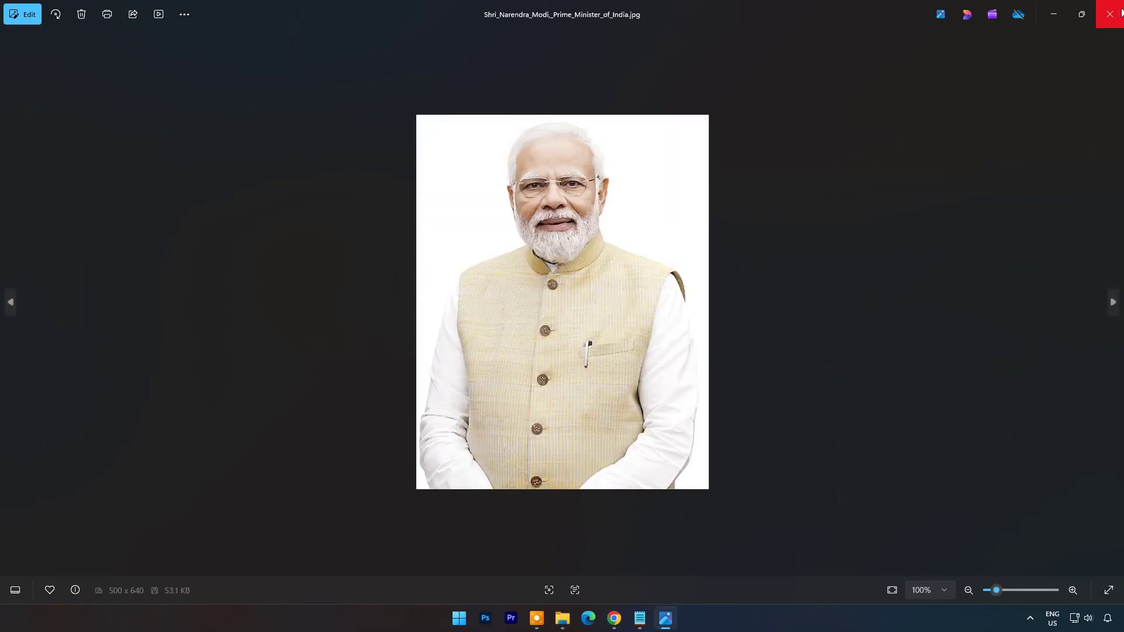
key("Right")
key("Right")
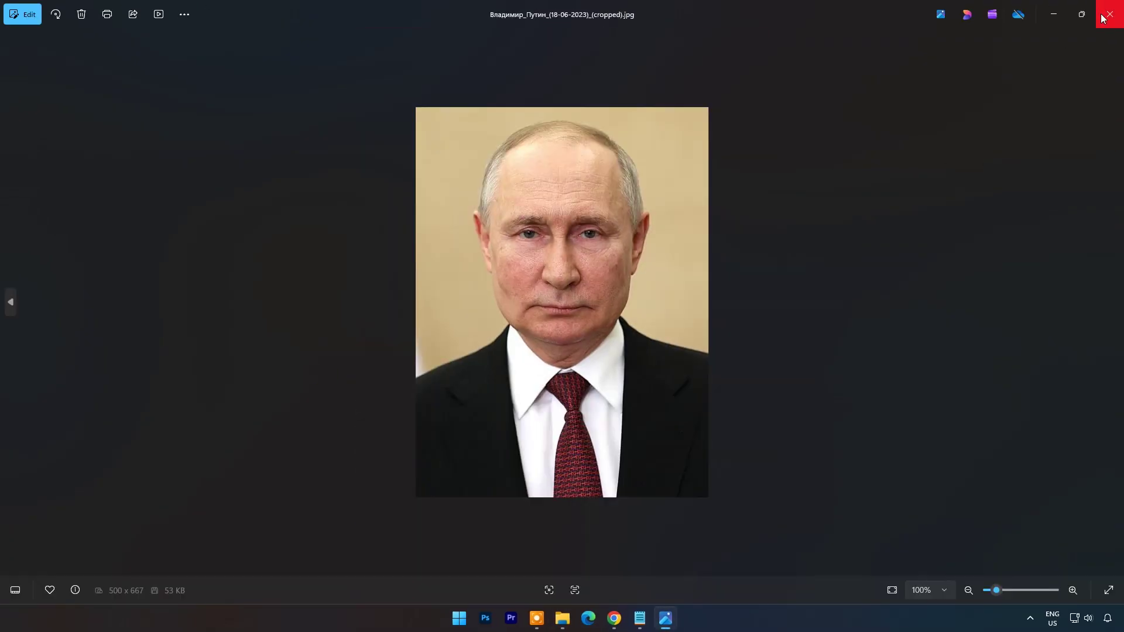
left_click(1109, 14)
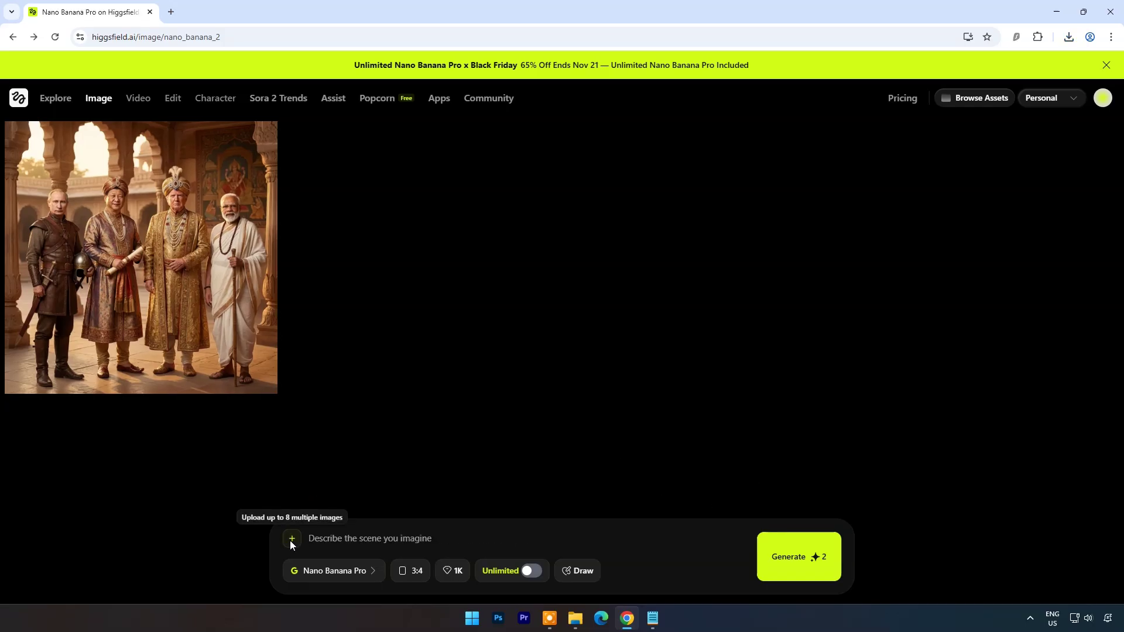
Step: Attach the first Super Commando Dhruva comic page as a reference image
left_click(291, 540)
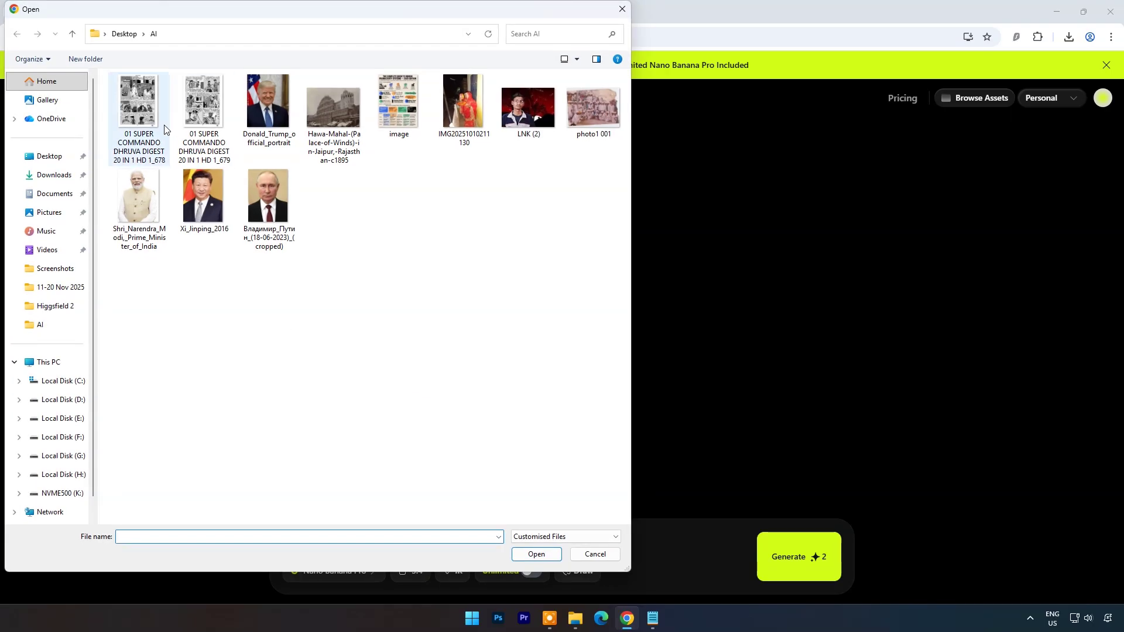
left_click(139, 111)
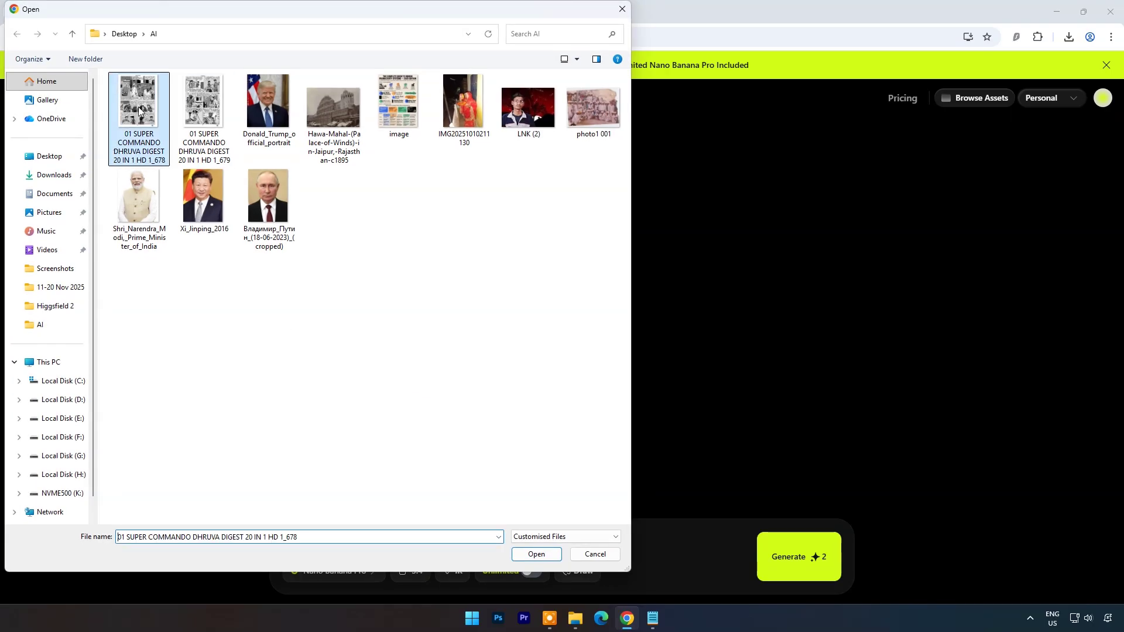
left_click(534, 554)
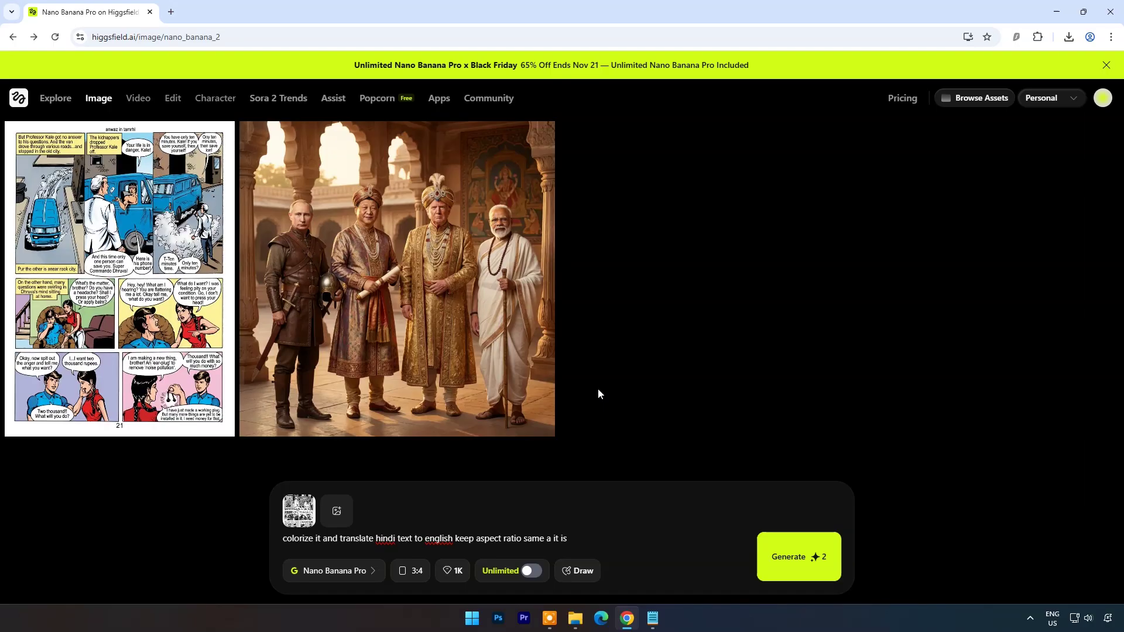
Step: Download the coloured comic page, locate it in its folder, then delete the result from the gallery
left_click(153, 302)
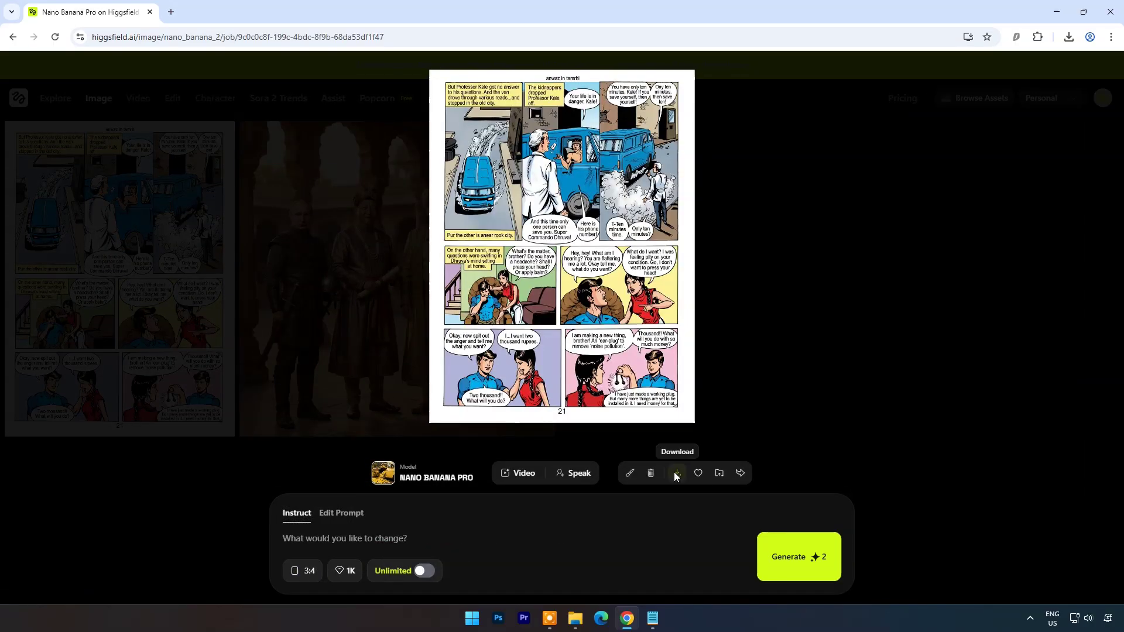
left_click(674, 472)
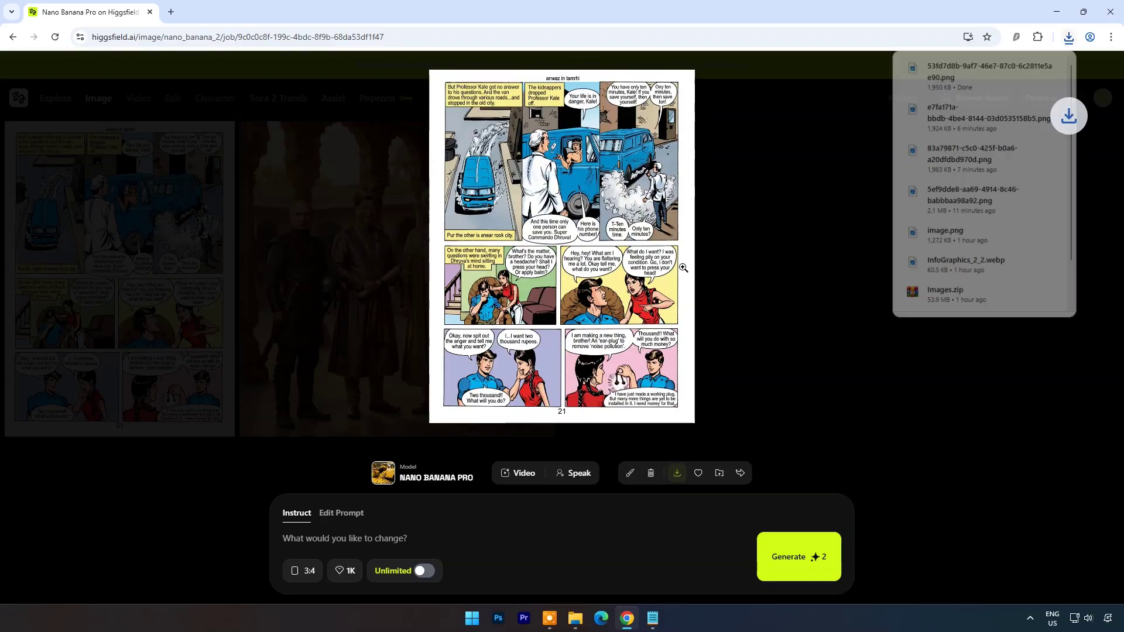
left_click(1026, 63)
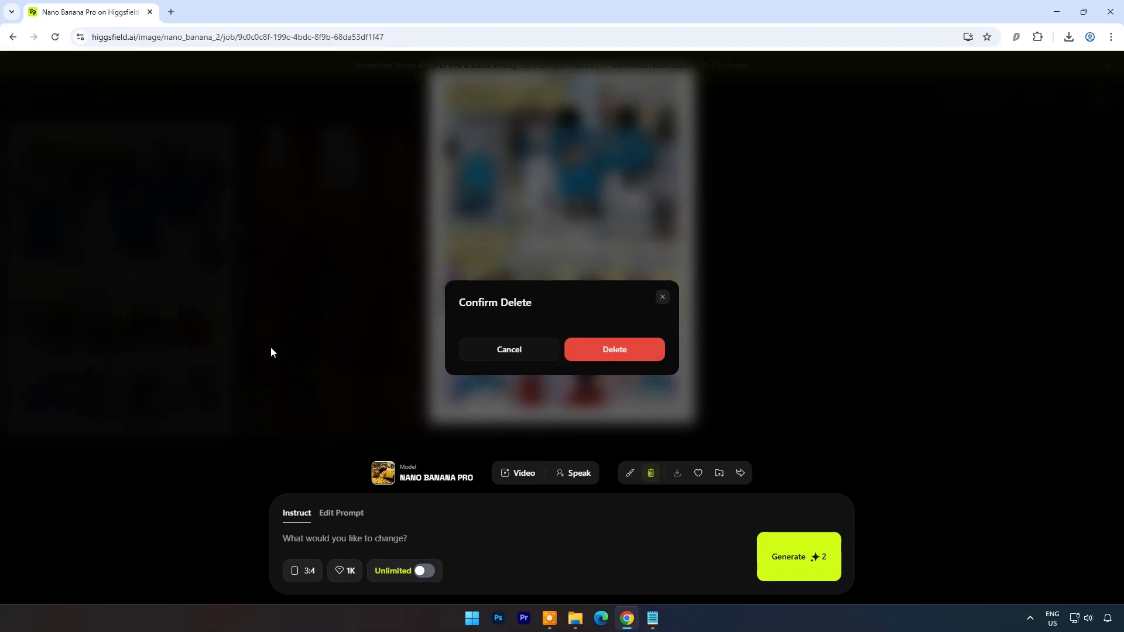
left_click(615, 349)
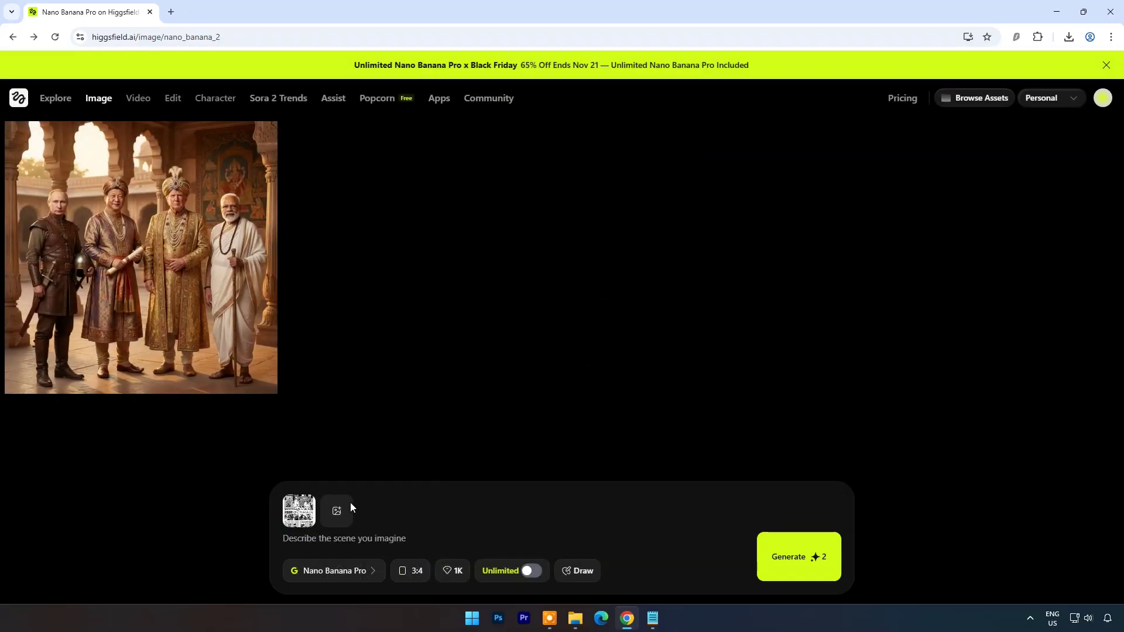
Step: Replace the comic reference with the Hawa Mahal photo and generate with 'make it as a educational purpose'
left_click(314, 498)
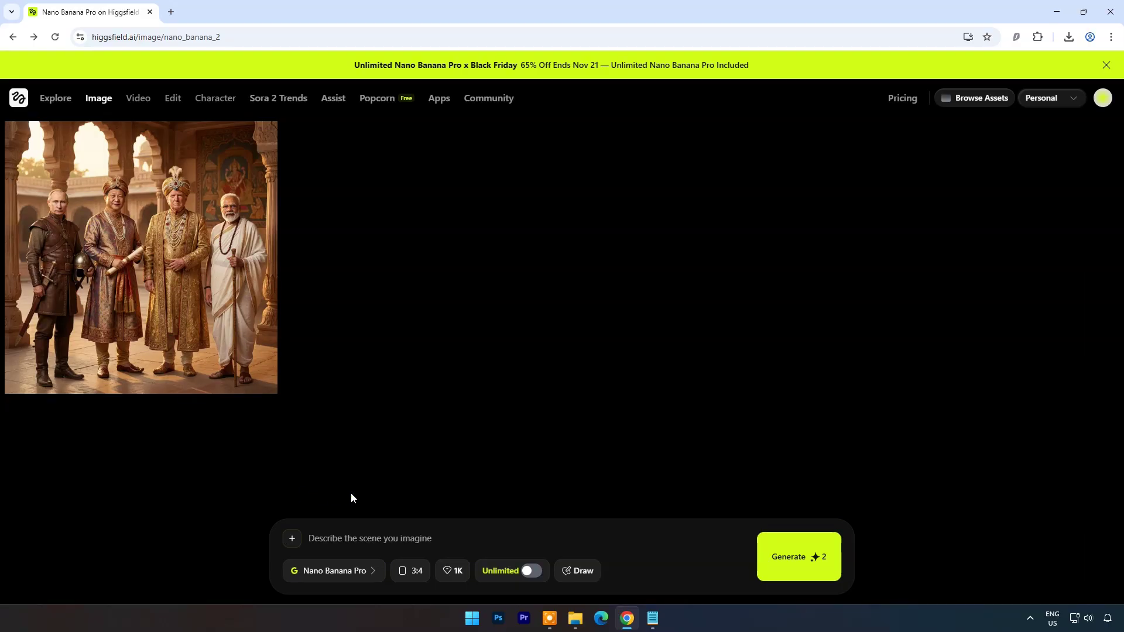
left_click(293, 539)
double_click(334, 107)
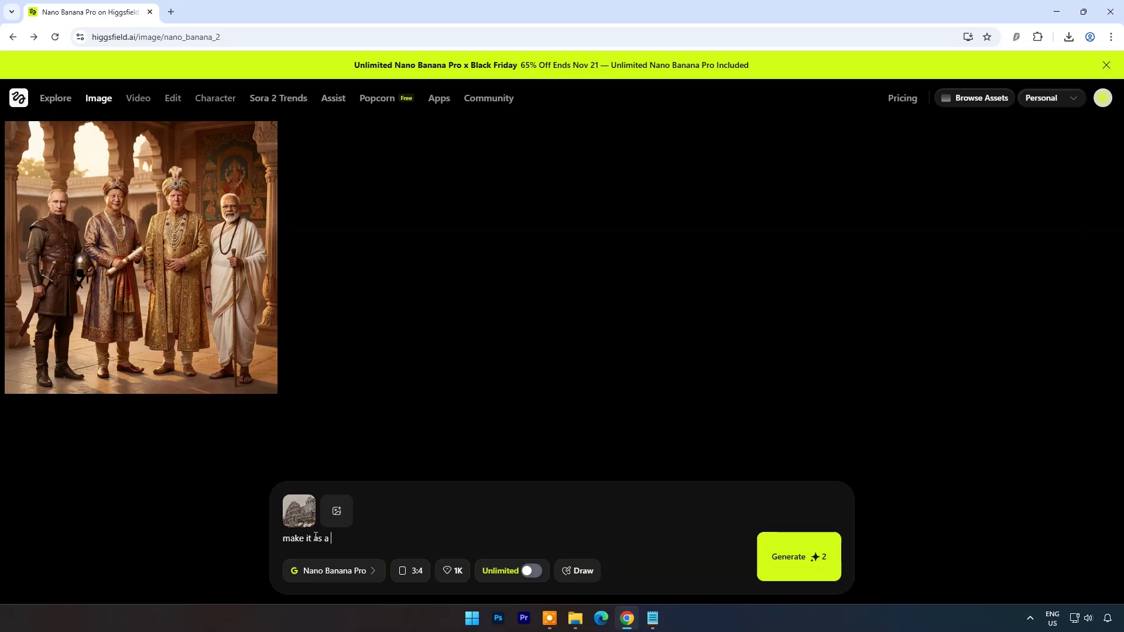
type("onal purpose image")
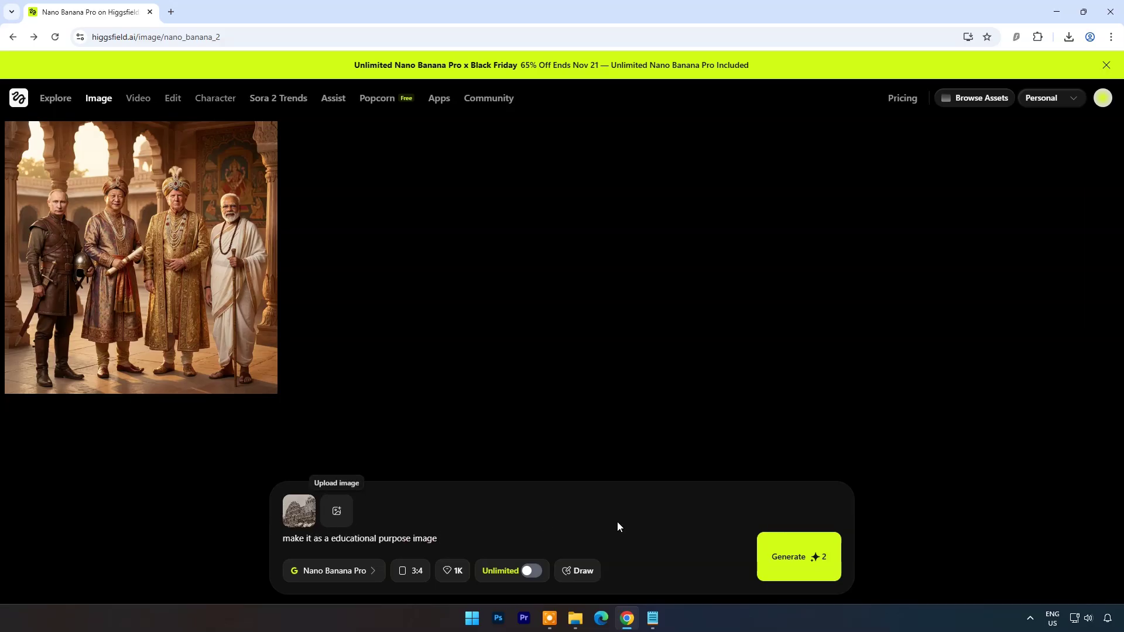
left_click(784, 554)
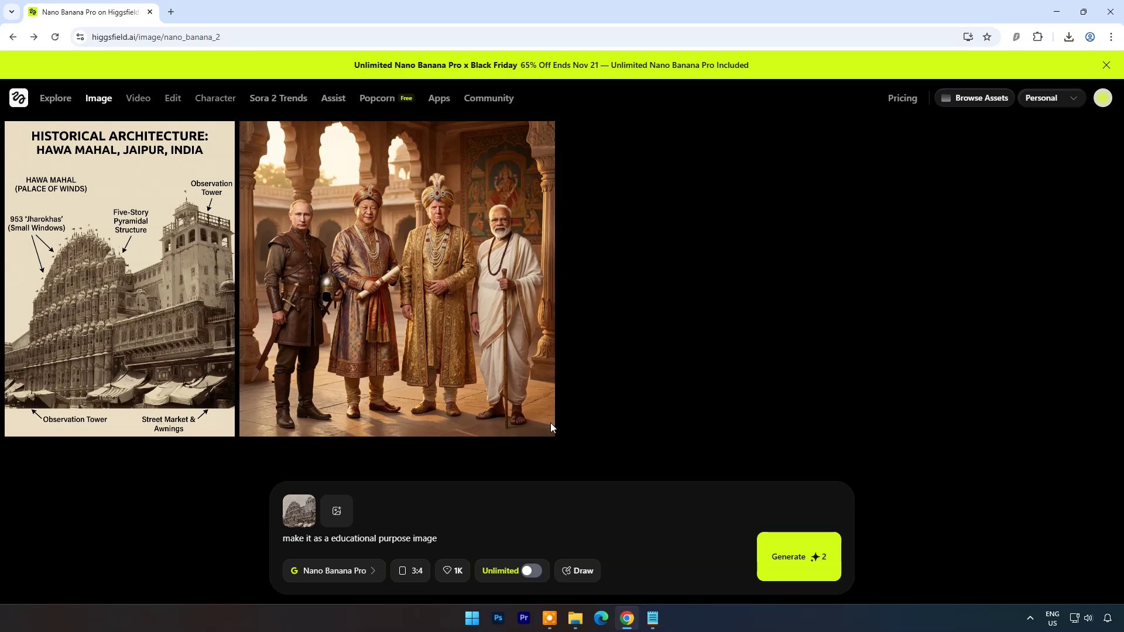
Step: Download the Hawa Mahal poster and open it in Photos
mouse_move(137, 329)
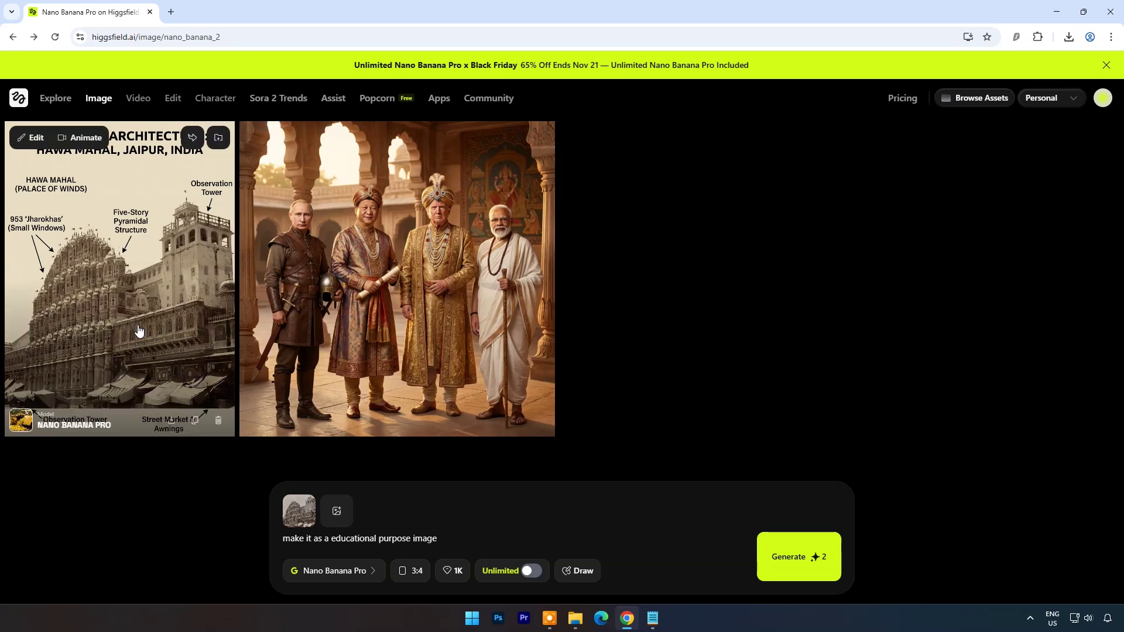
left_click(172, 420)
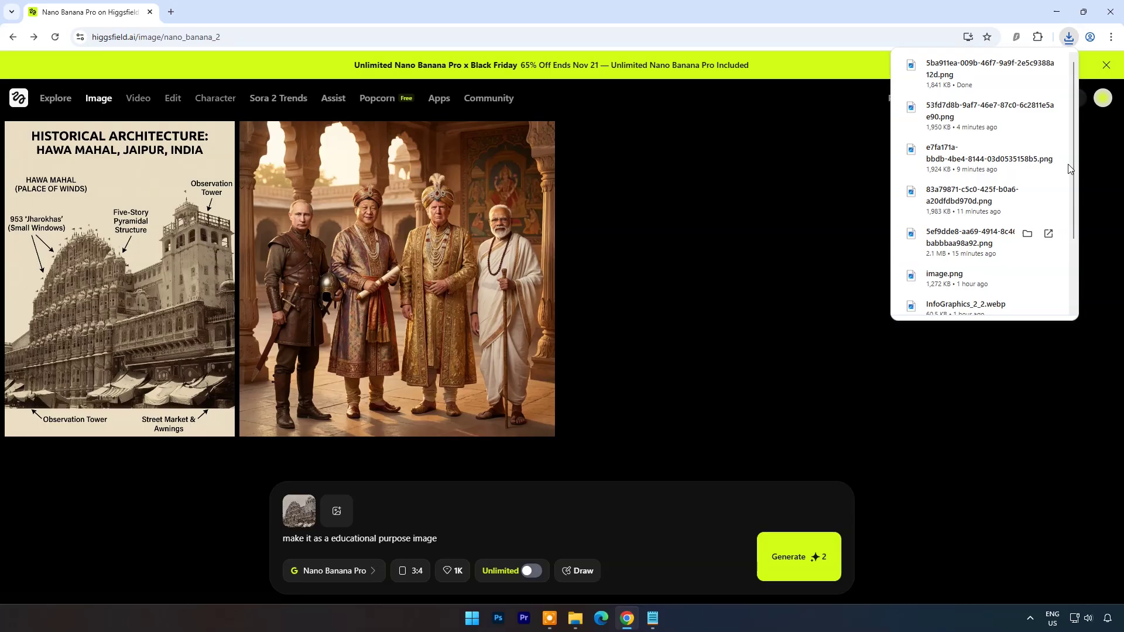
left_click(1025, 67)
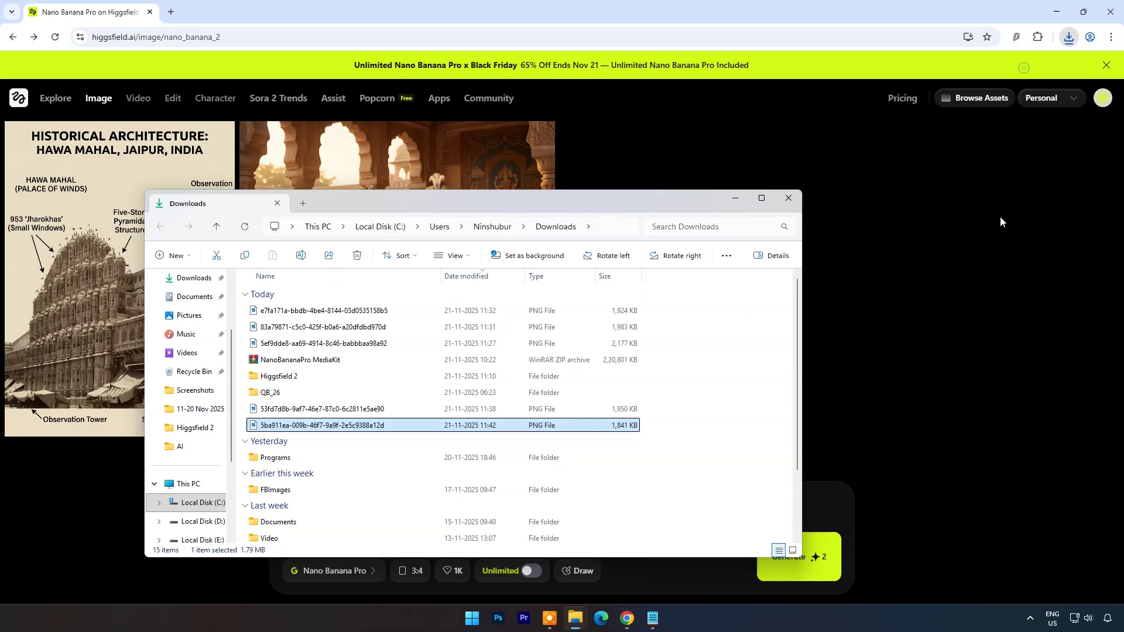
double_click(359, 429)
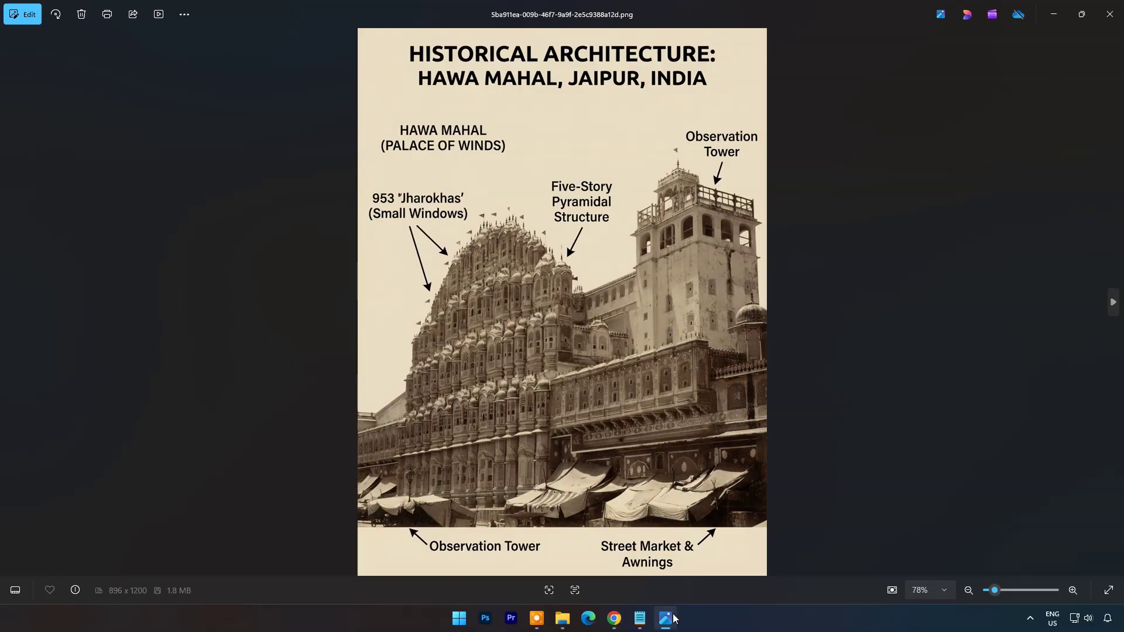
mouse_move(562, 619)
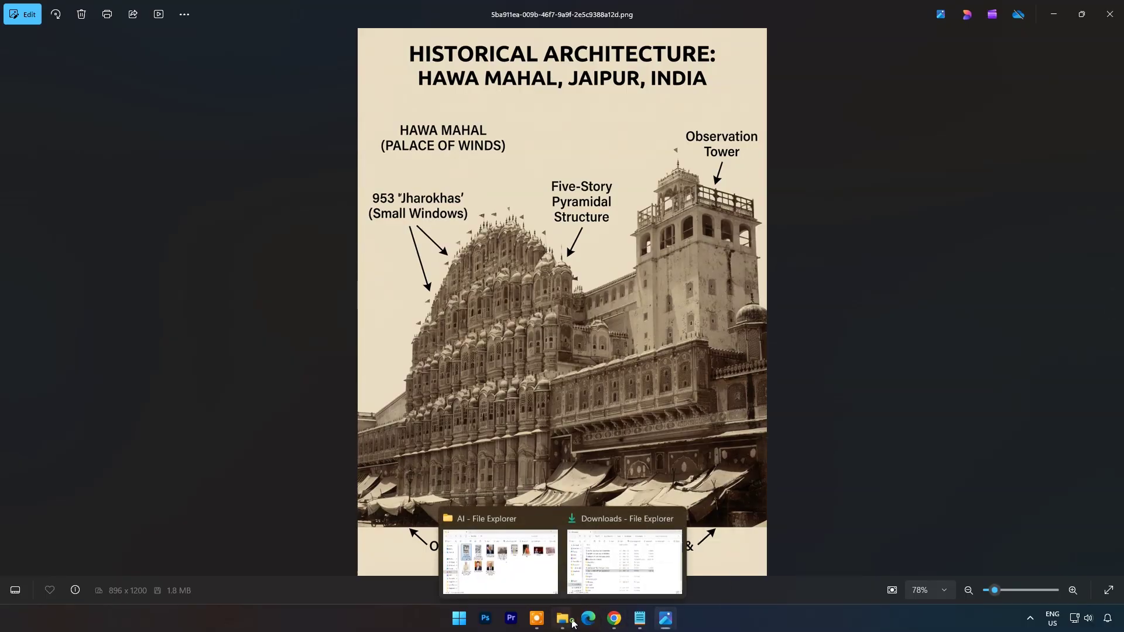
left_click(544, 566)
double_click(468, 298)
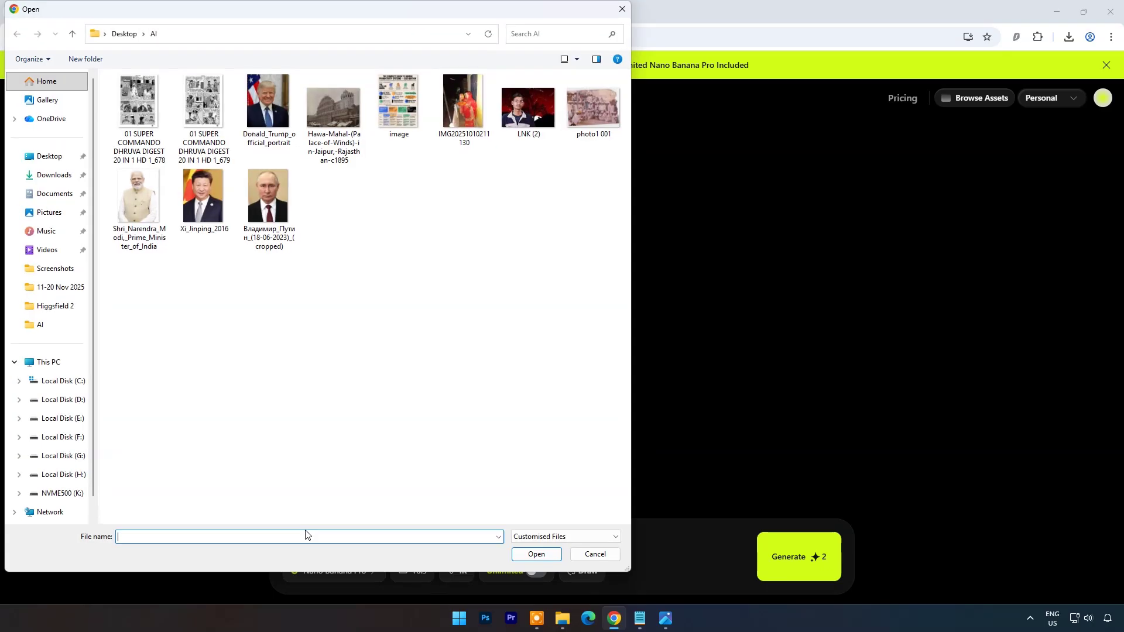
left_click(469, 107)
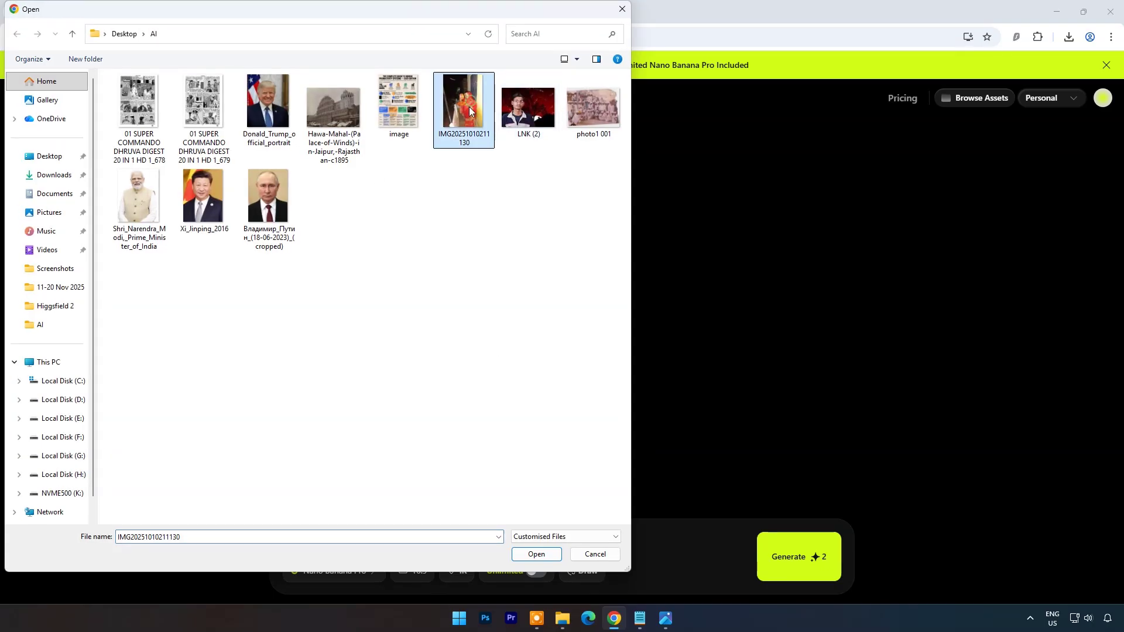
left_click(527, 556)
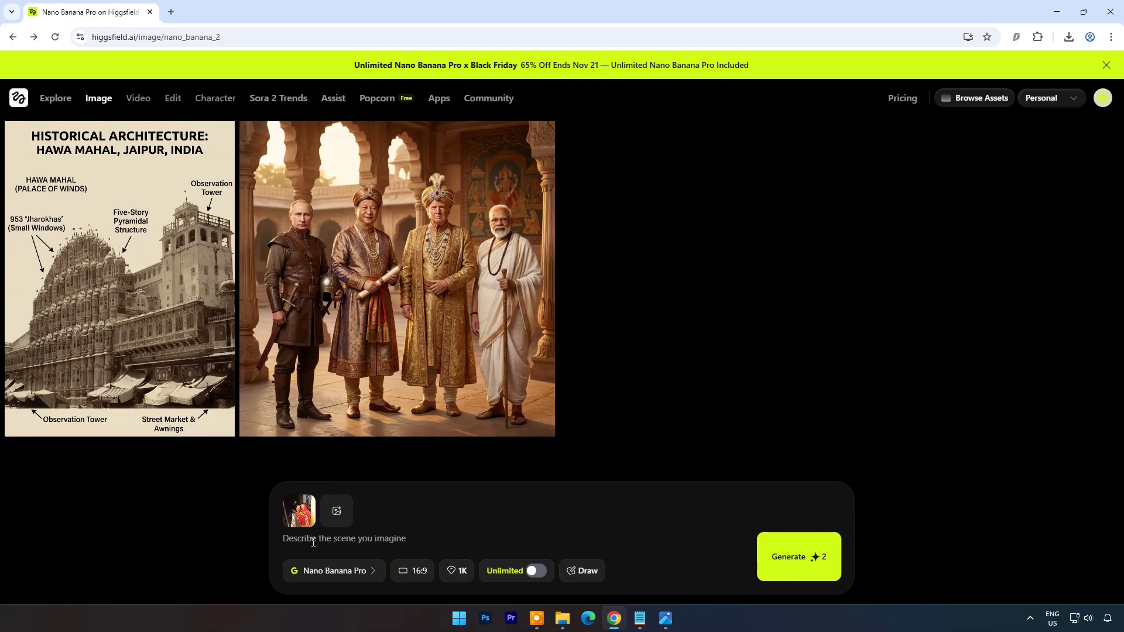
Step: Generate a version changing the background to a metro city, blending the person with the environment
type("change bac")
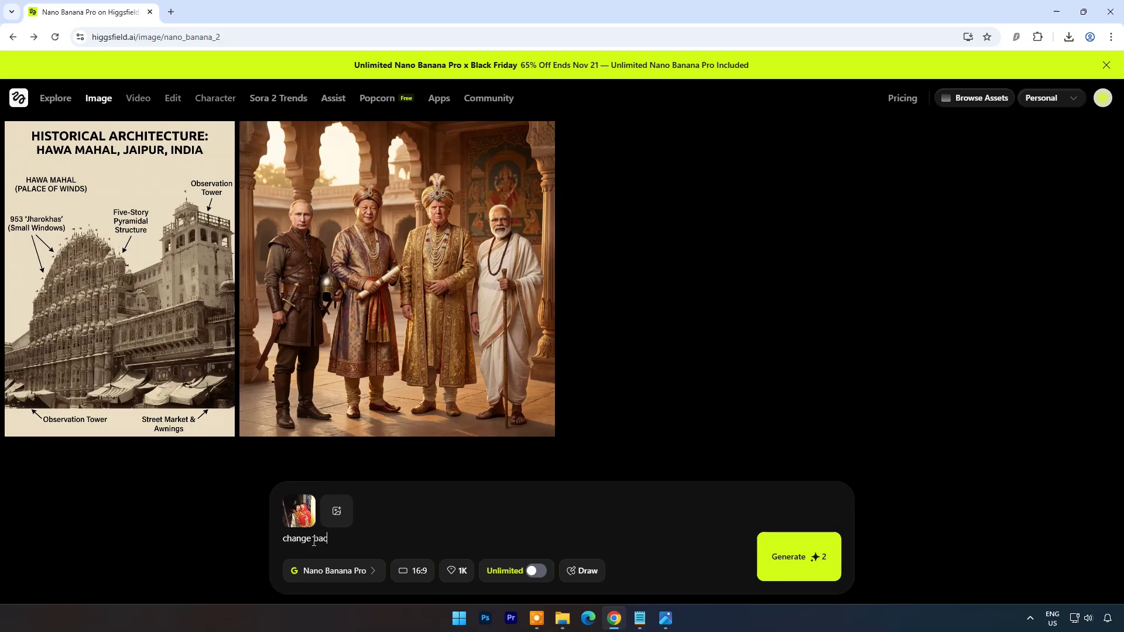
type("kground to a metro city adjust person's")
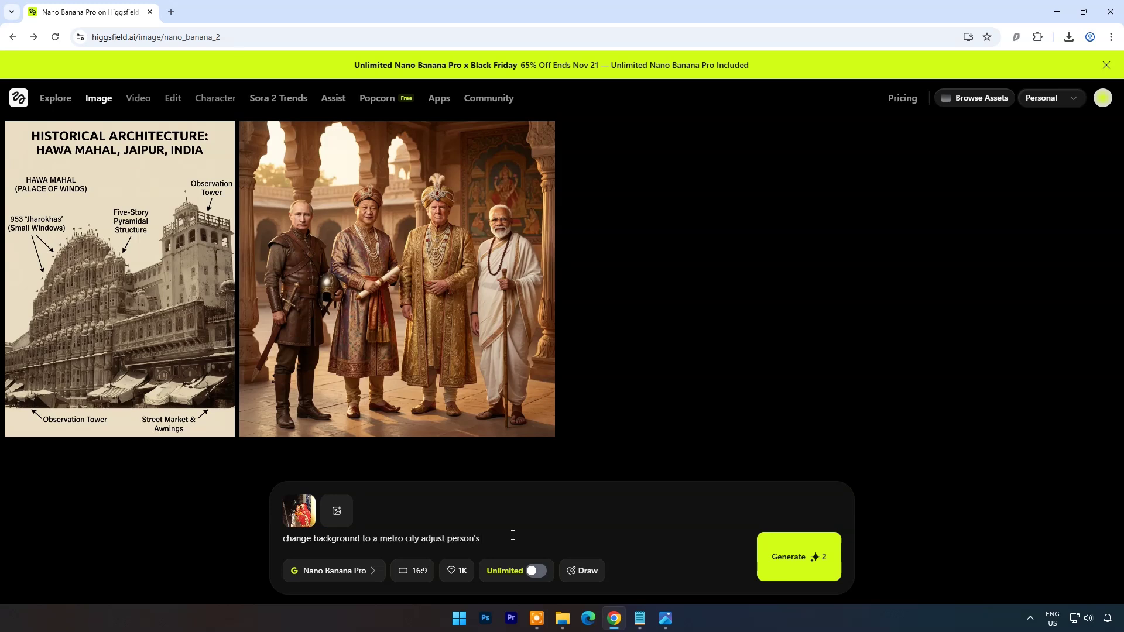
type(" image to blend perfactly with envio")
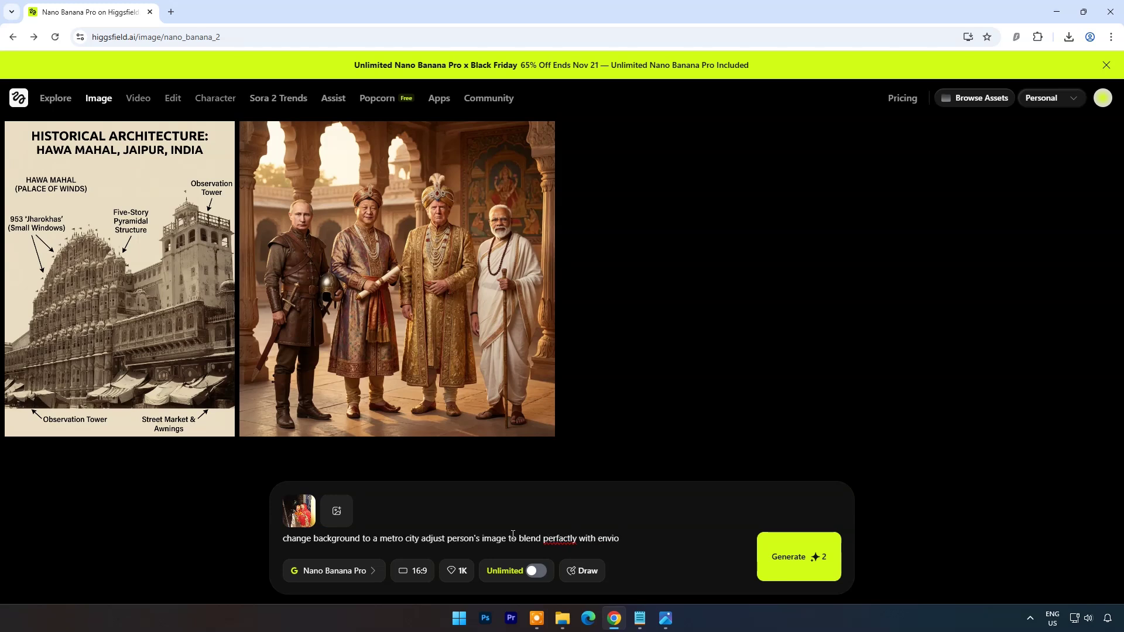
type("nment")
left_click(773, 557)
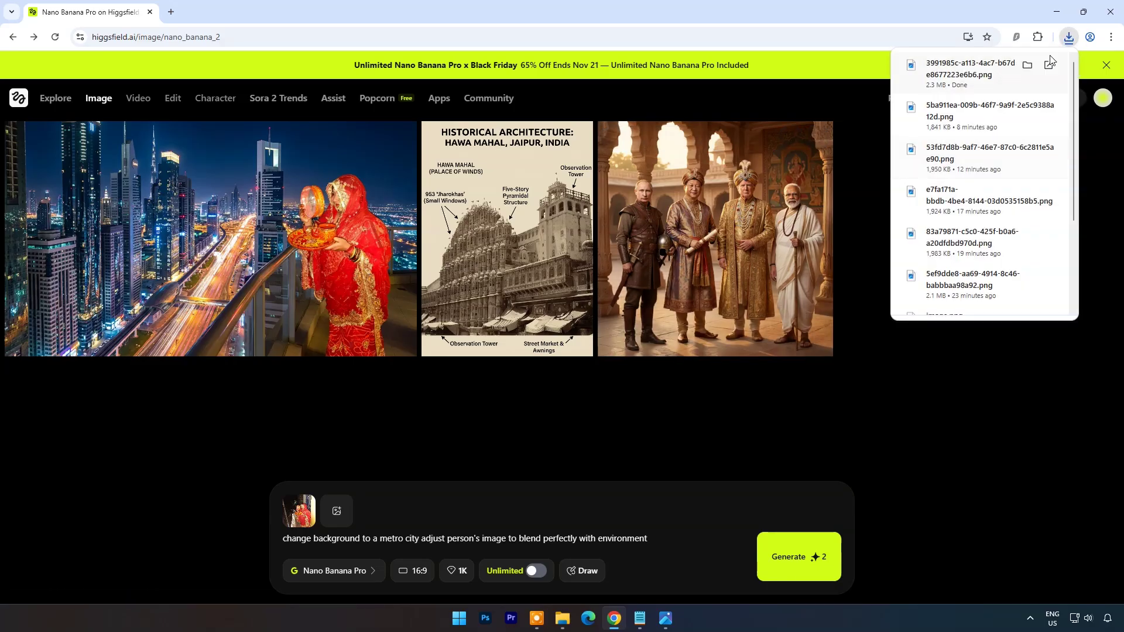
Step: View the downloaded metro-city result and the original night photo in Photos, then close the viewer
left_click(993, 69)
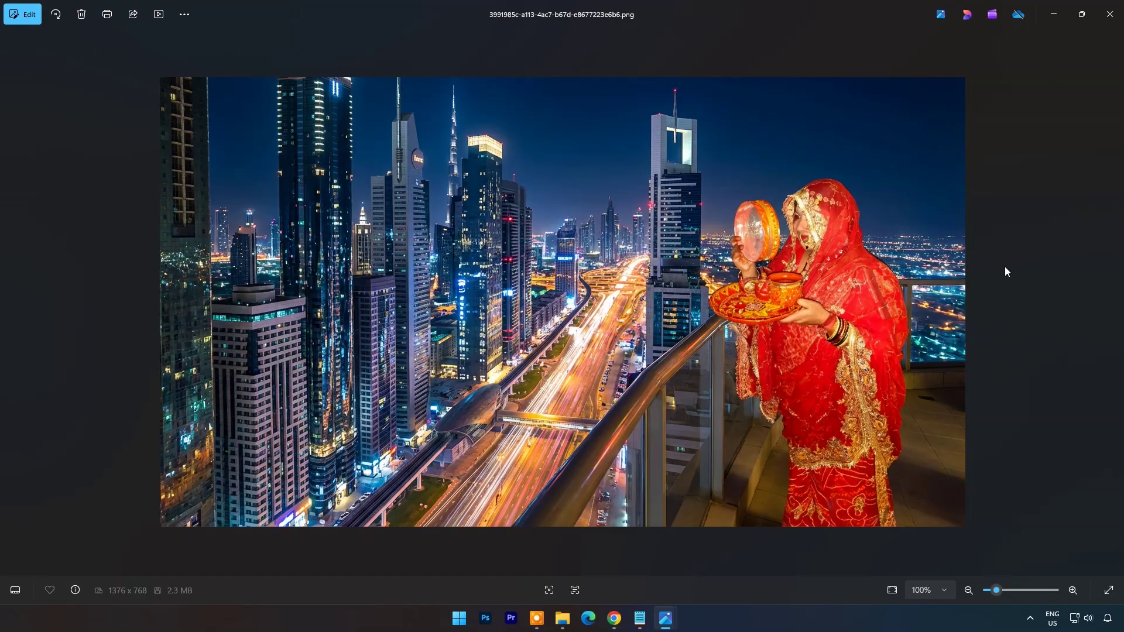
key("Right")
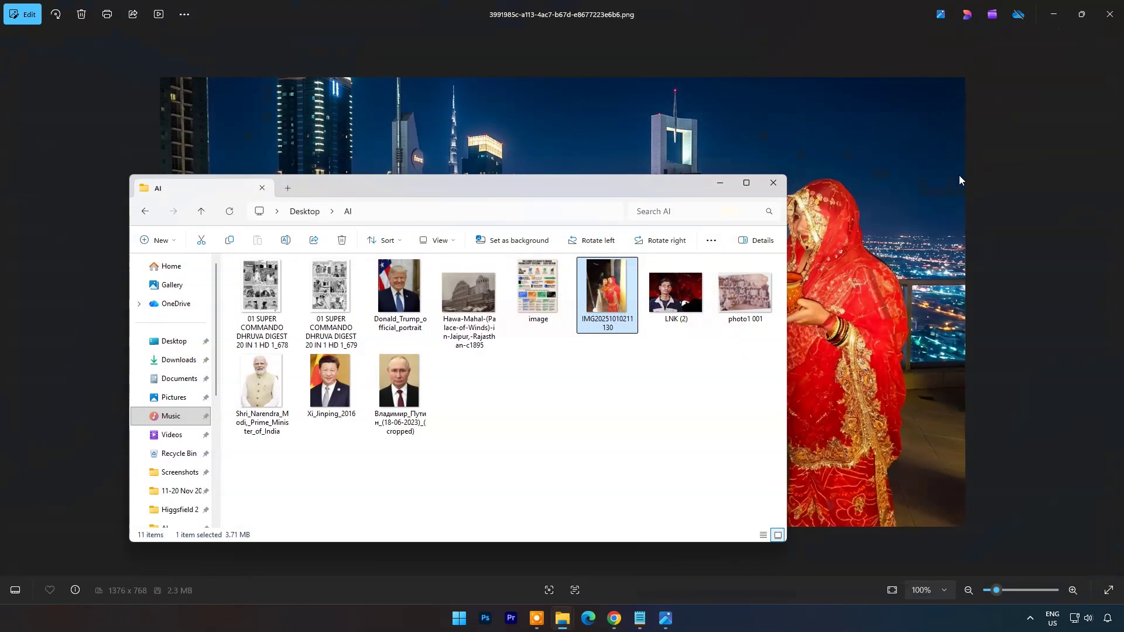
left_click(719, 183)
left_click(1109, 15)
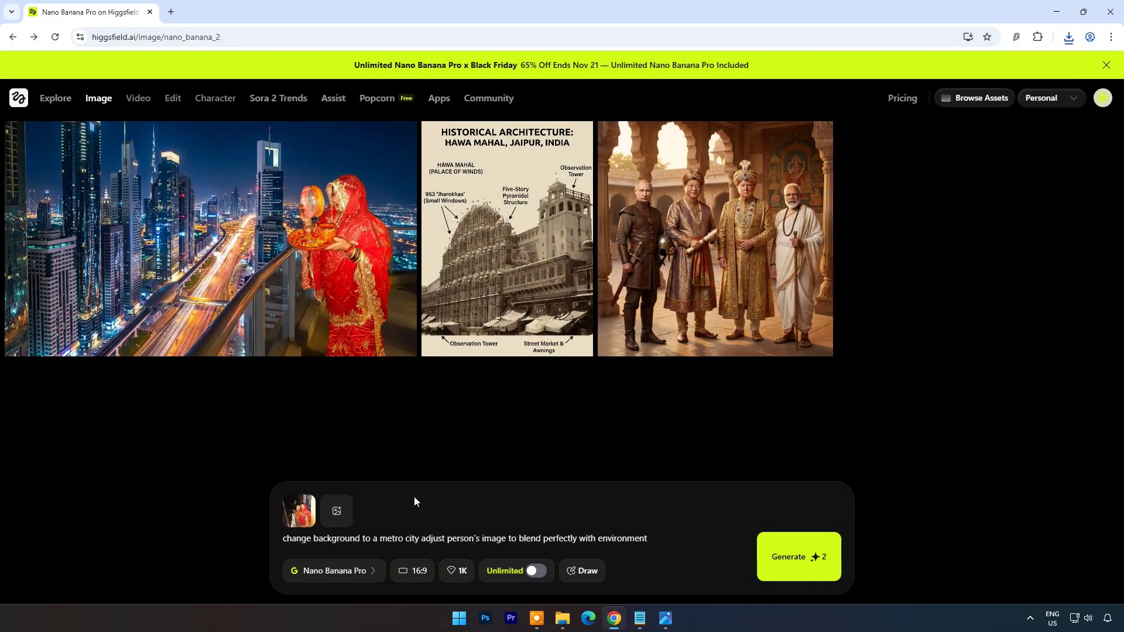
Step: Remove the woman's reference photo and delete the old metro-city prompt text
left_click(316, 502)
left_click_drag(684, 540, 229, 538)
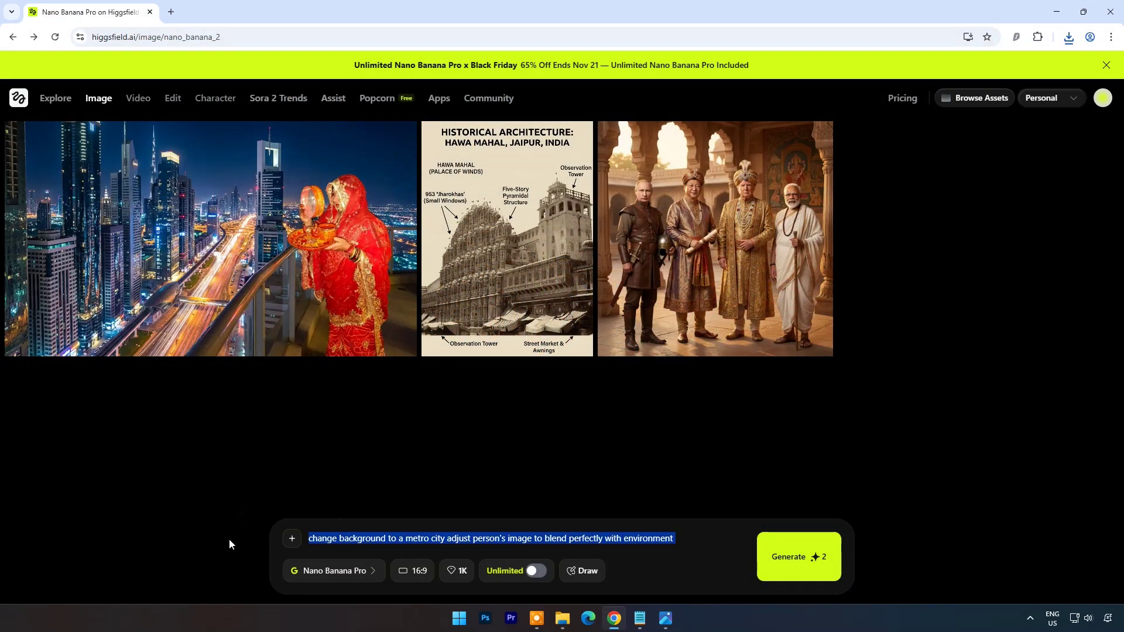
key("BackSpace")
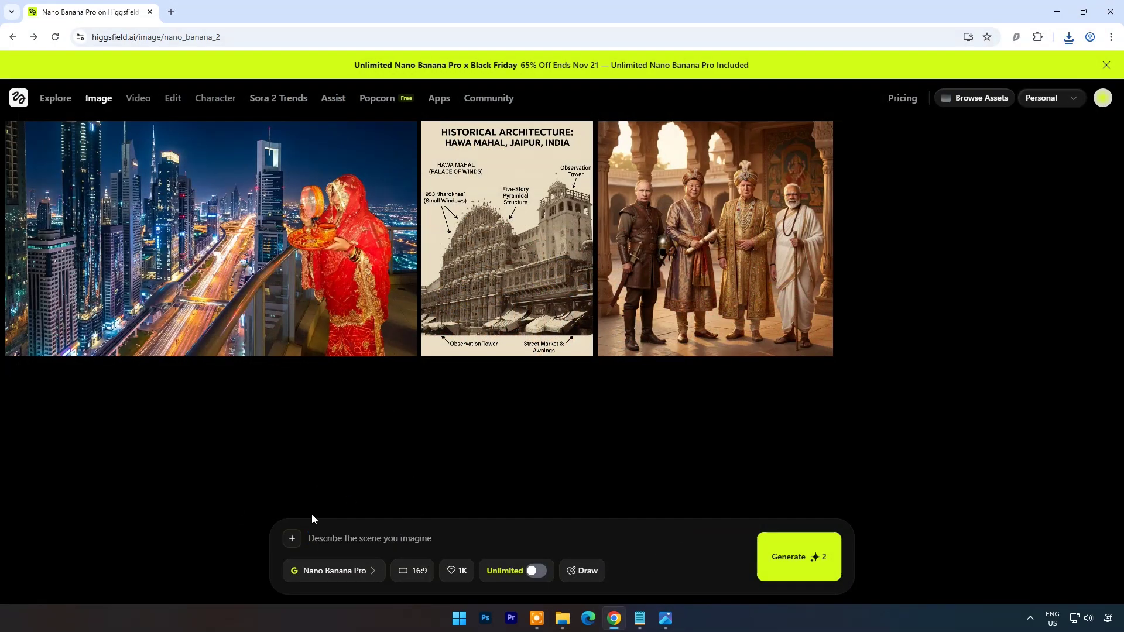
Step: Upload the rough pencil castle sketch as the new reference image
left_click(292, 538)
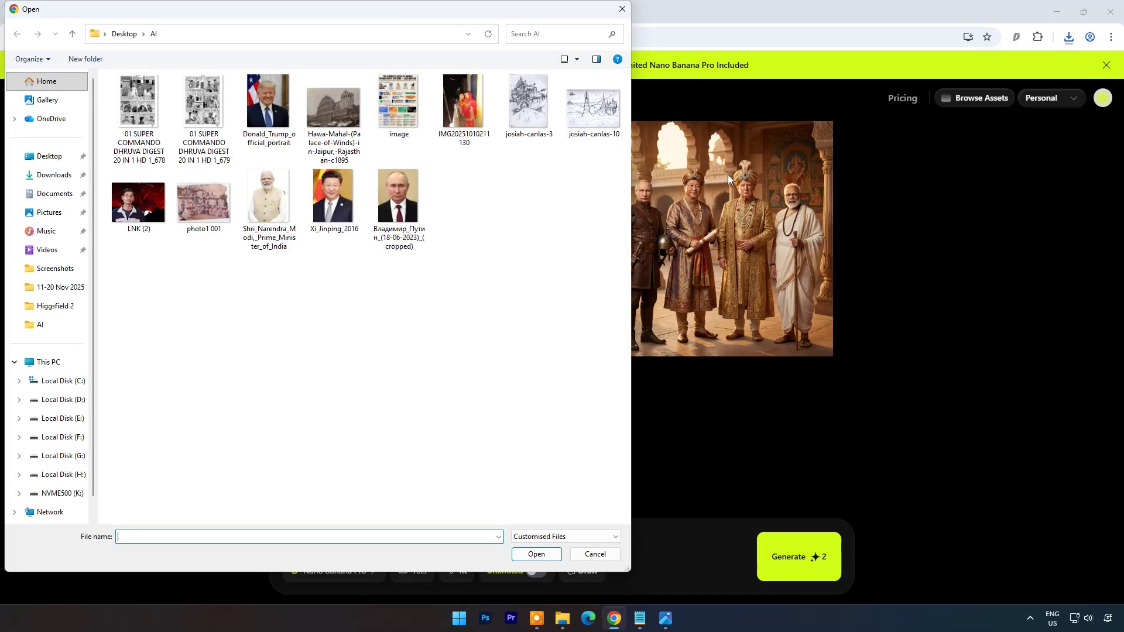
left_click(531, 108)
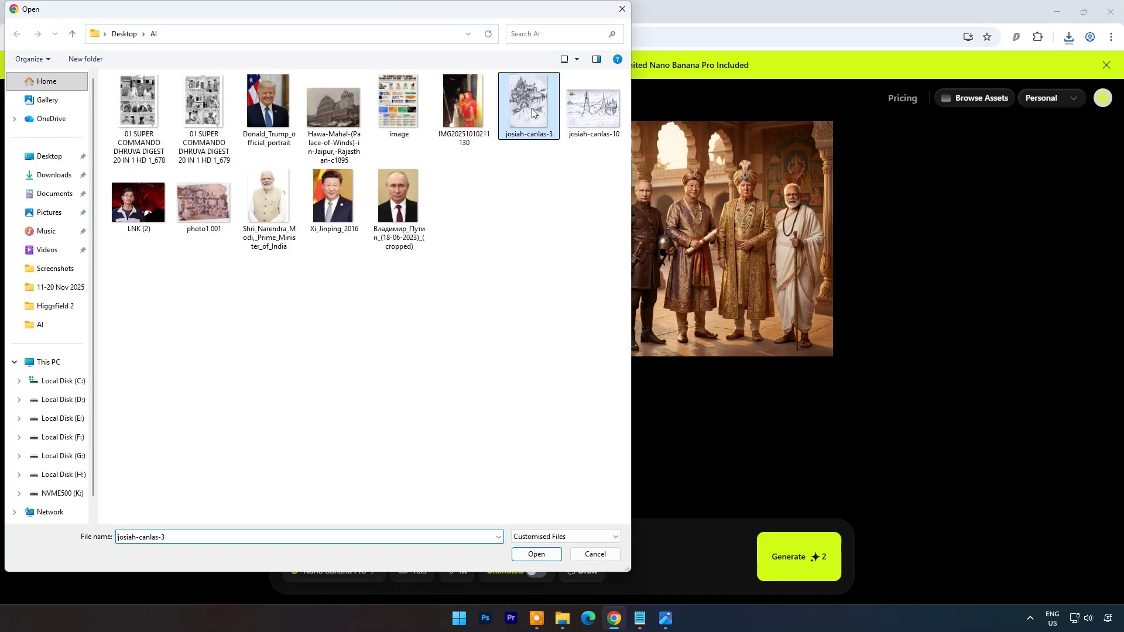
left_click(536, 554)
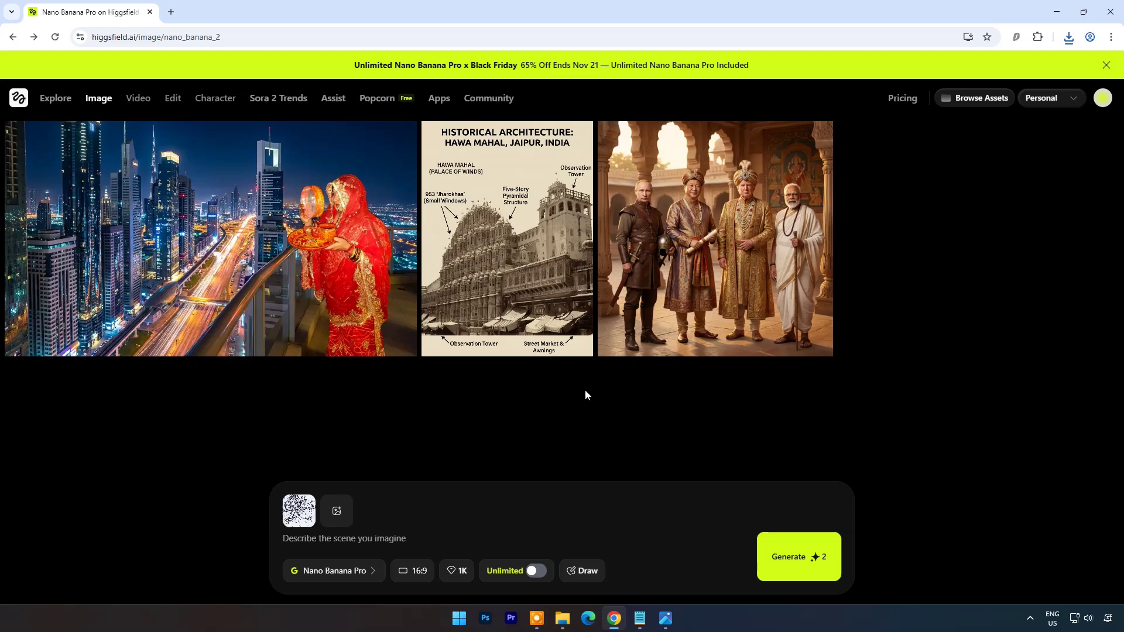
Step: Prompt 'turn this rough sketch into a realistic image' and generate the gothic castle render
left_click(329, 539)
type("turn this rough sckketch into a realistic image")
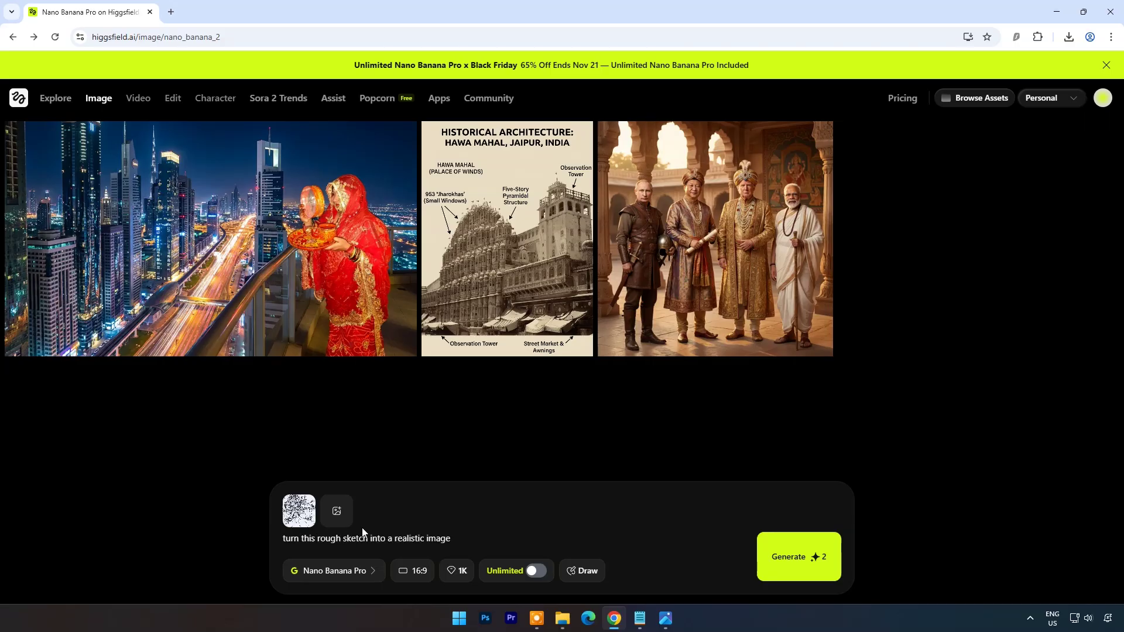
left_click(797, 557)
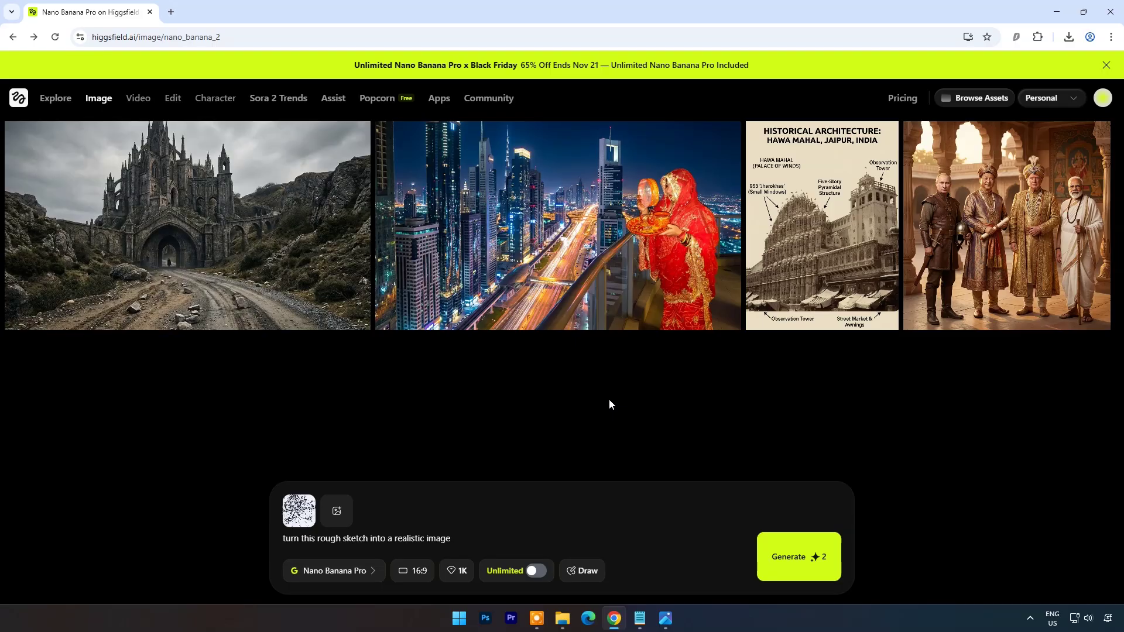
Step: Download the castle render and open it from its folder to compare with the sketch
mouse_move(216, 284)
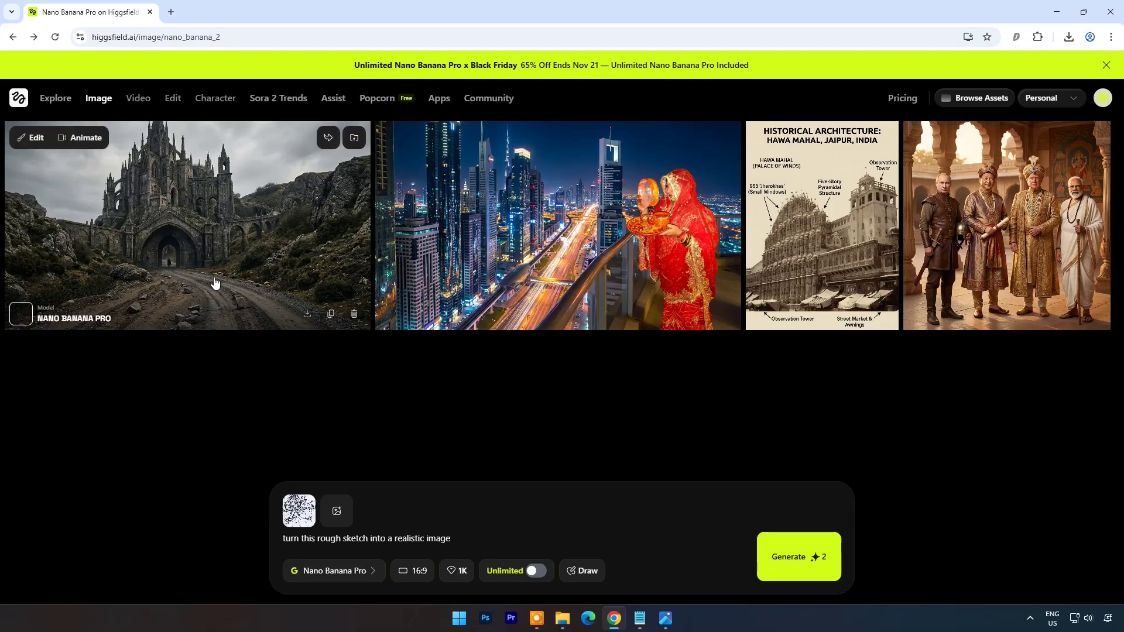
left_click(317, 316)
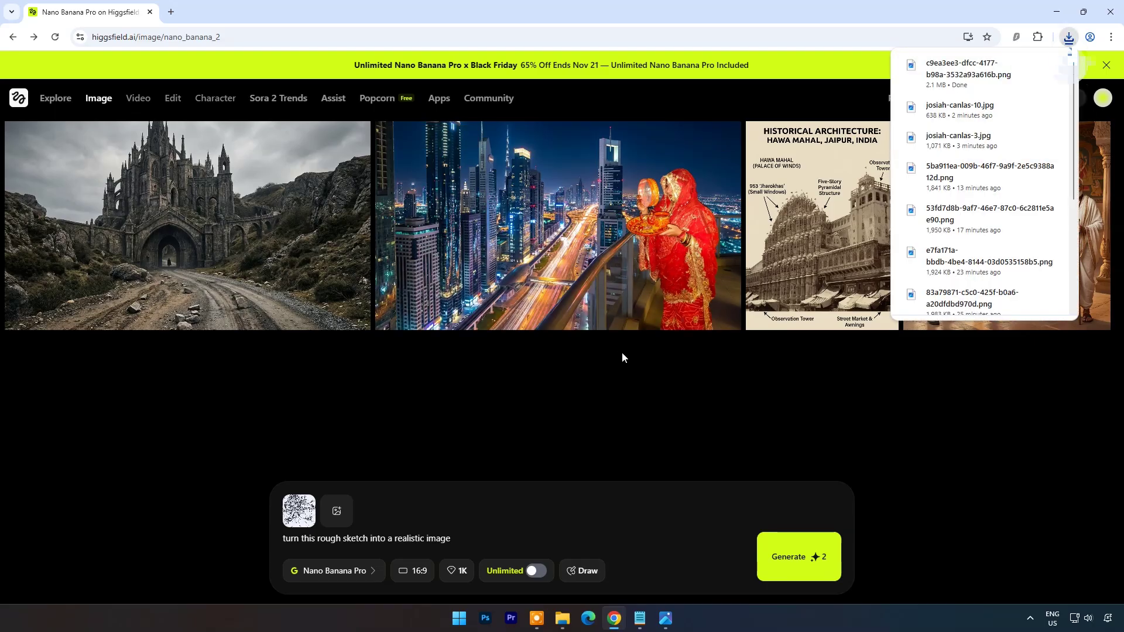
left_click(1028, 65)
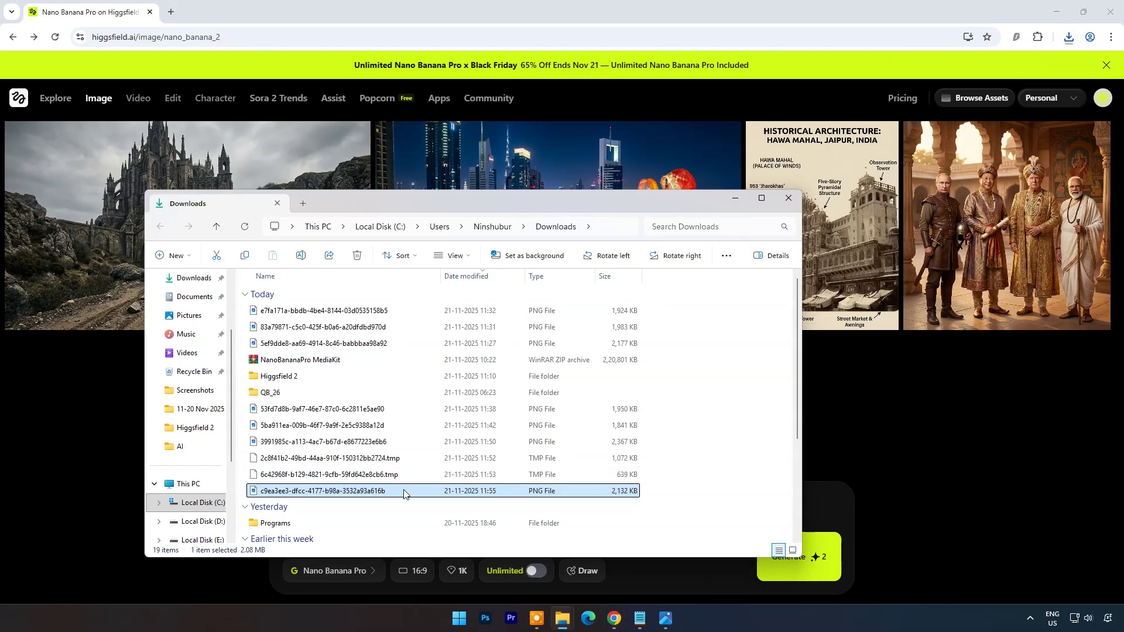
double_click(403, 495)
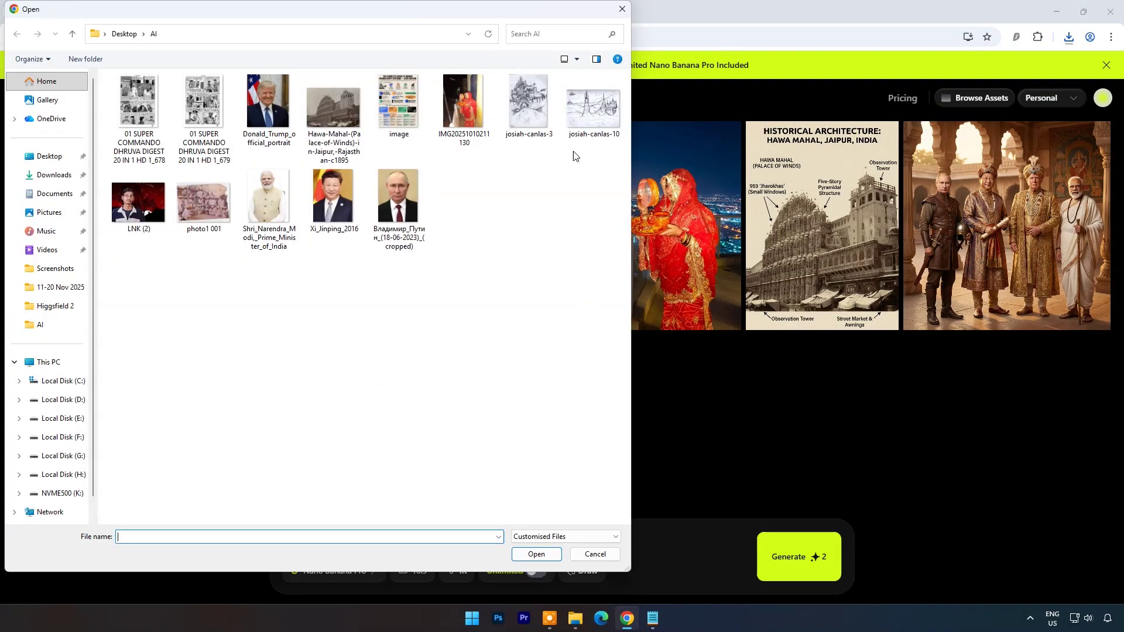
left_click(577, 123)
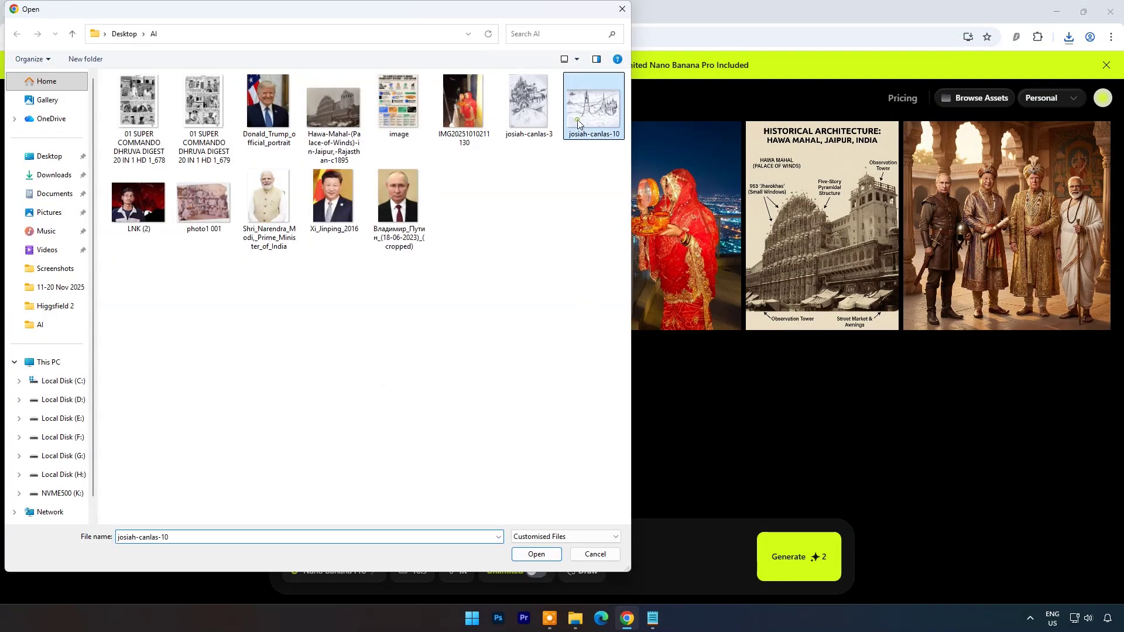
left_click(540, 556)
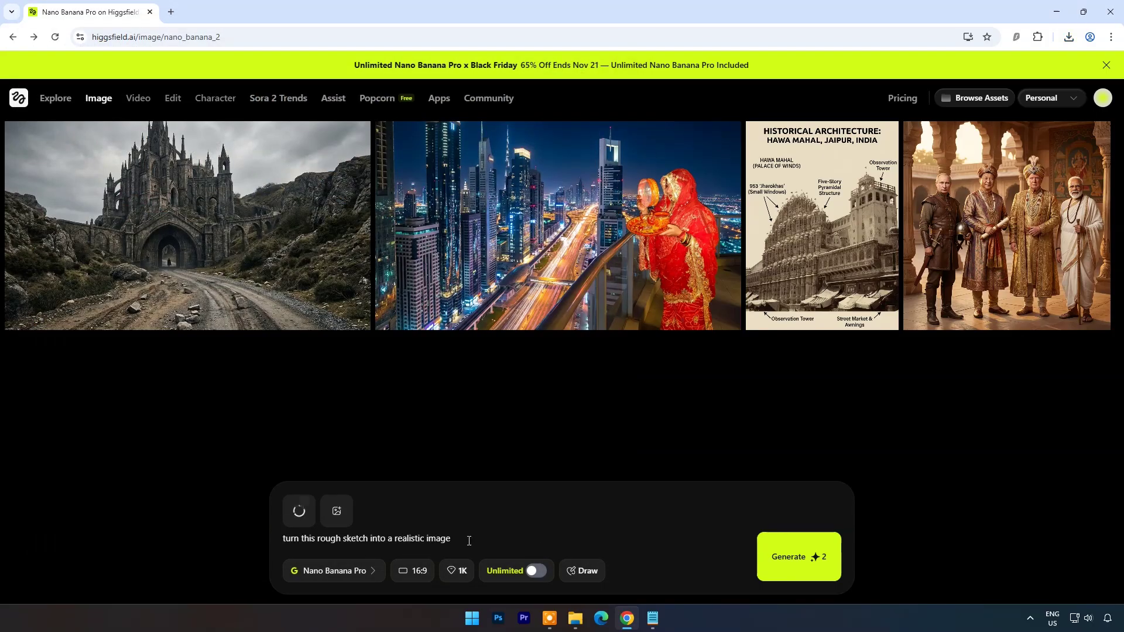
left_click(793, 560)
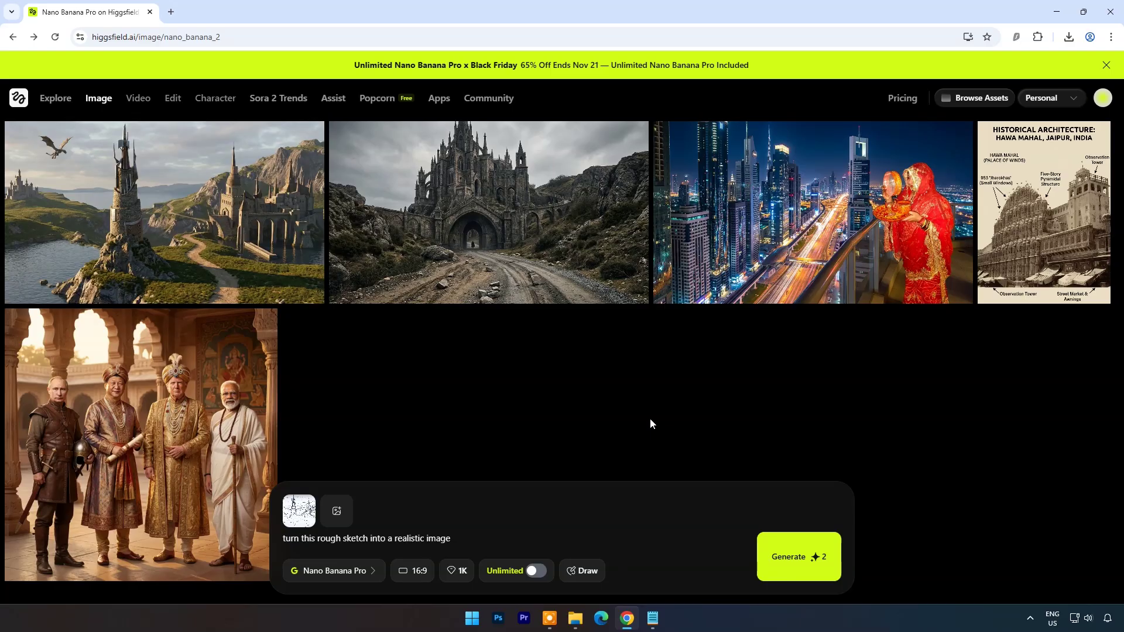
mouse_move(305, 287)
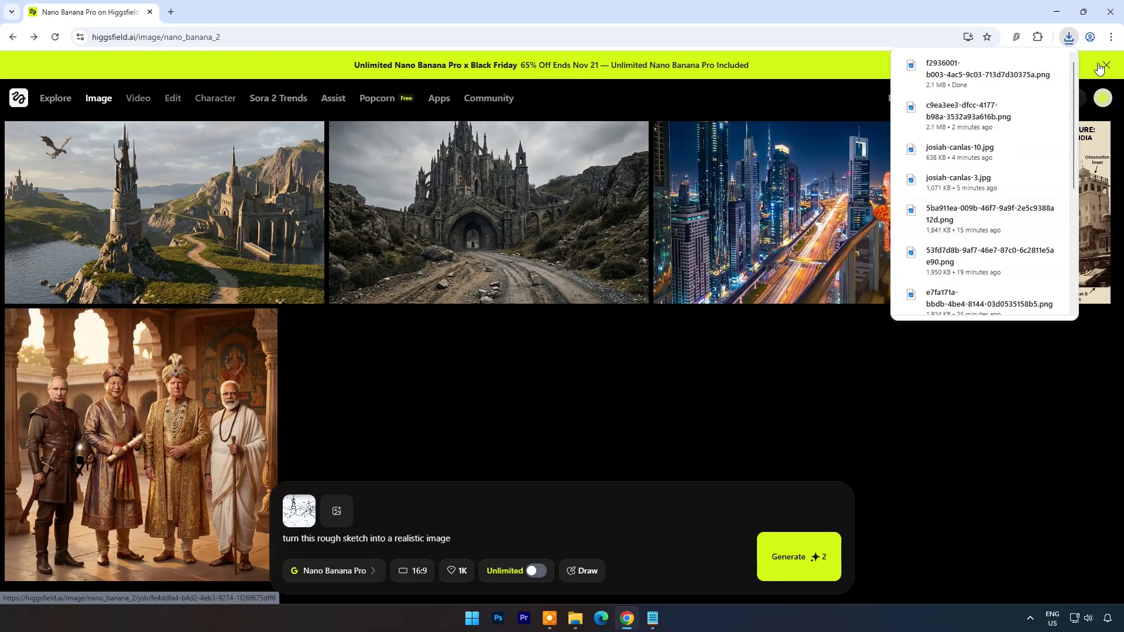
left_click(968, 73)
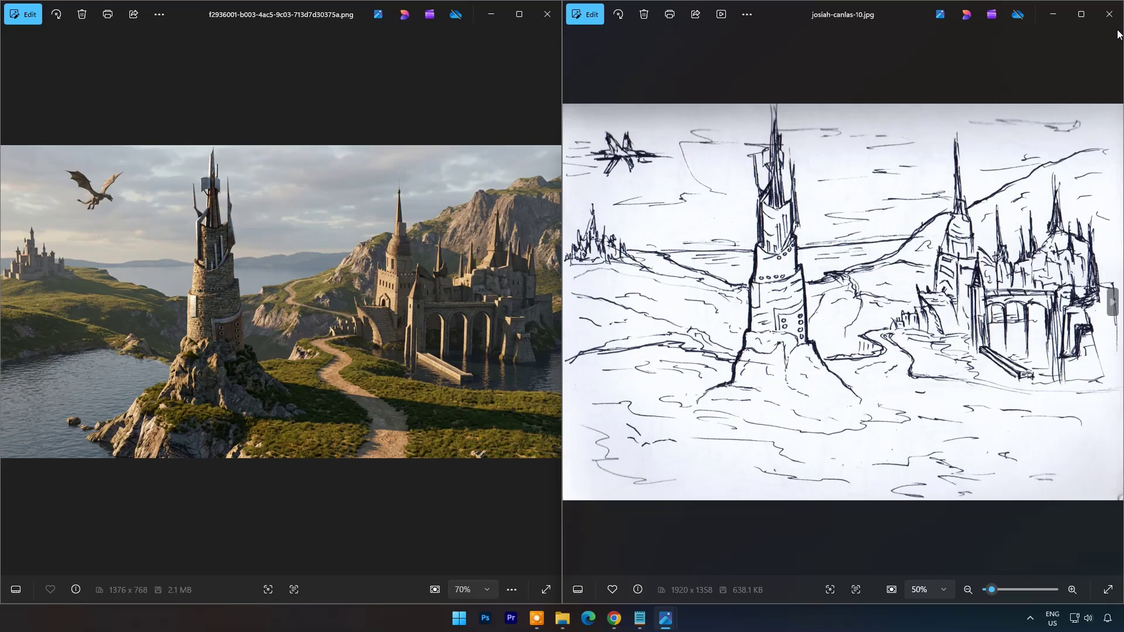
left_click(1109, 14)
left_click(547, 14)
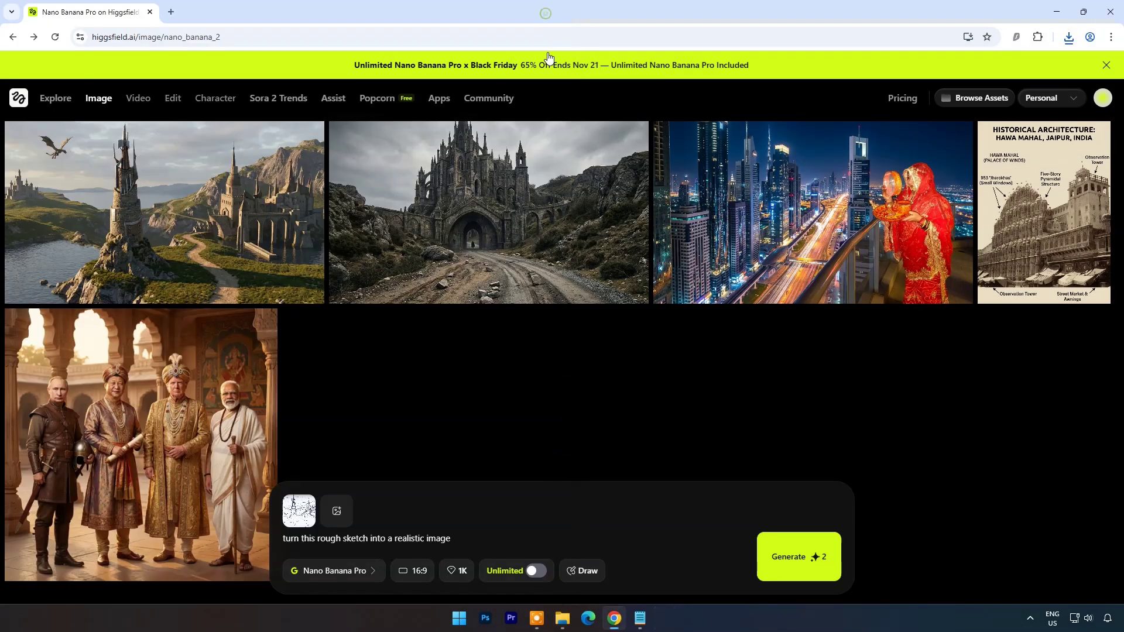
Step: Replace the previous sketch with the hand-drawn flowchart image entropy-24-00425-g001-550
left_click(425, 360)
left_click(291, 539)
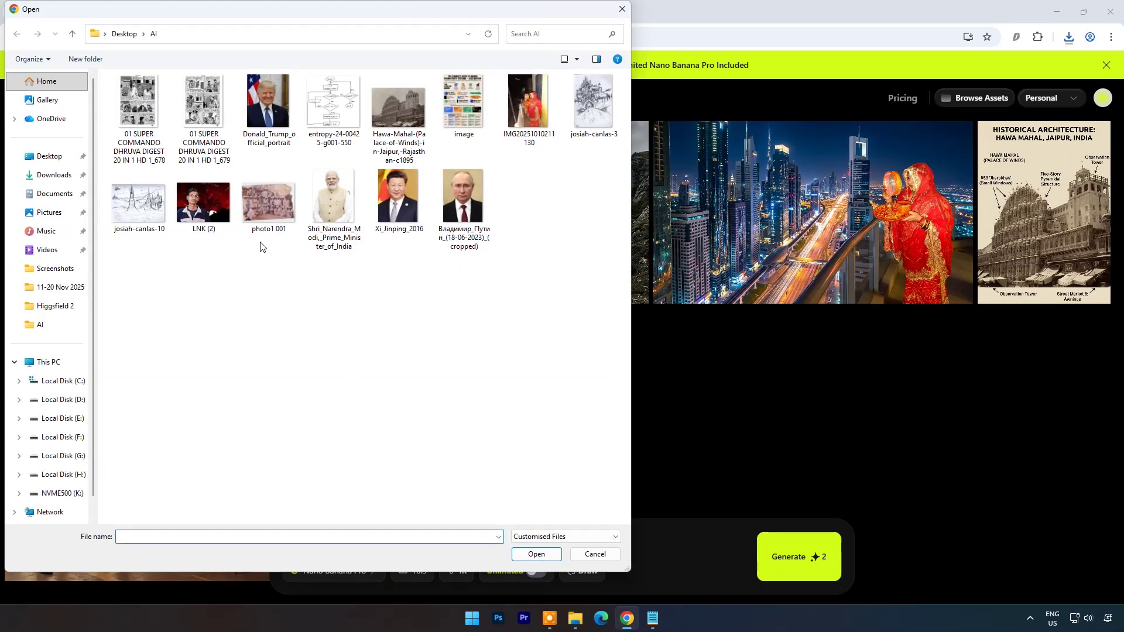
left_click(333, 102)
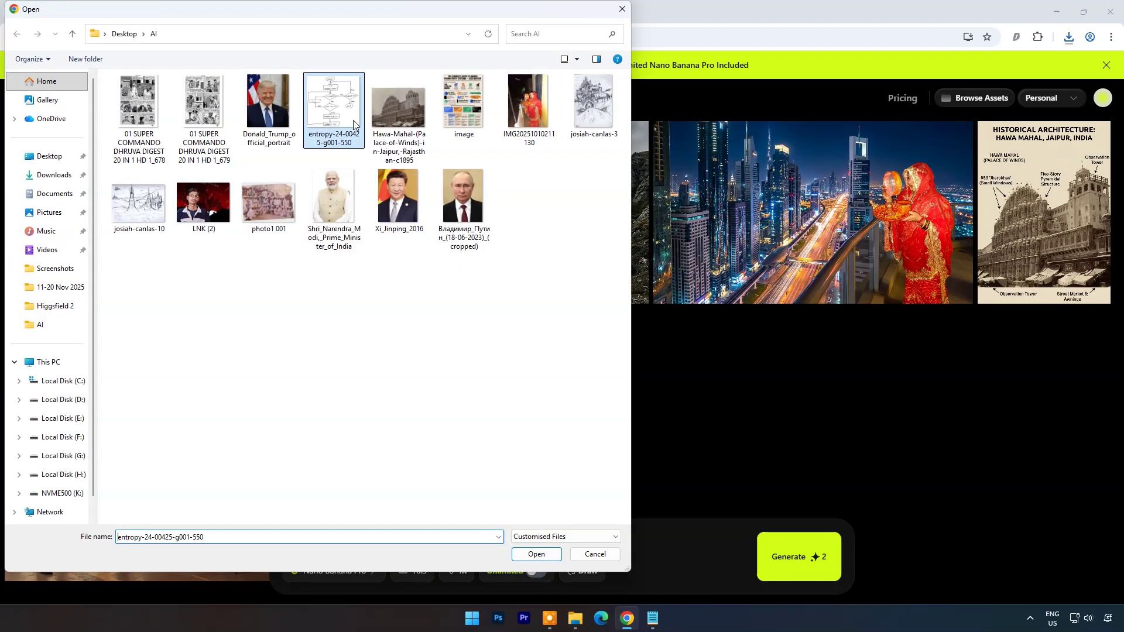
left_click(533, 554)
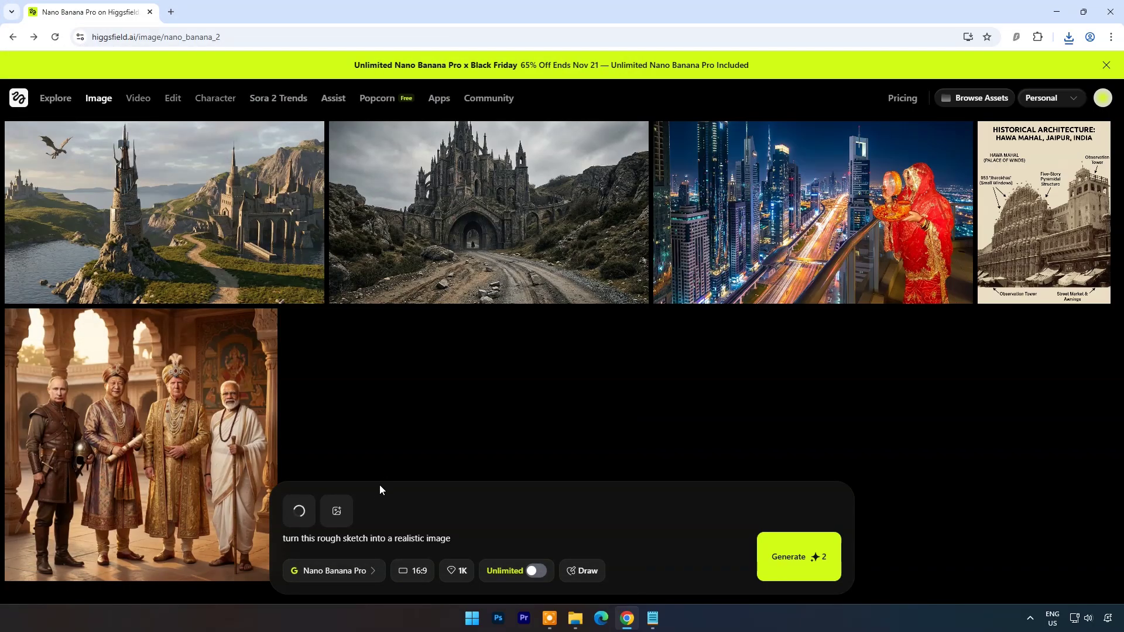
Step: Change the prompt to 'make is presentable beautiful diagram' and generate the clean flowchart
left_click_drag(454, 540, 264, 539)
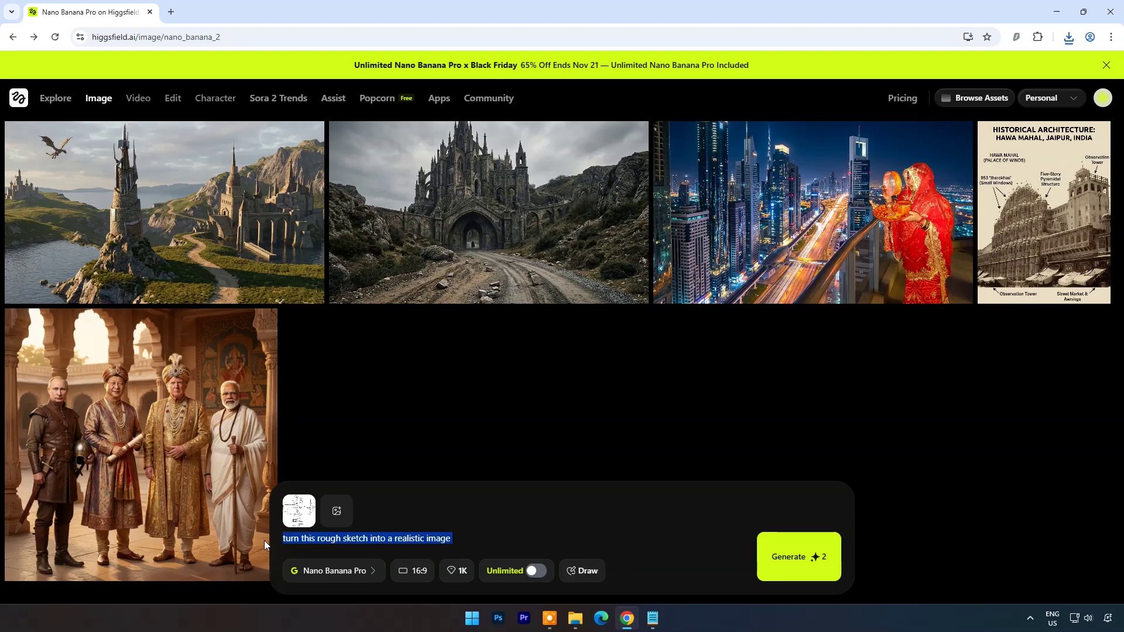
type("make is presentable ")
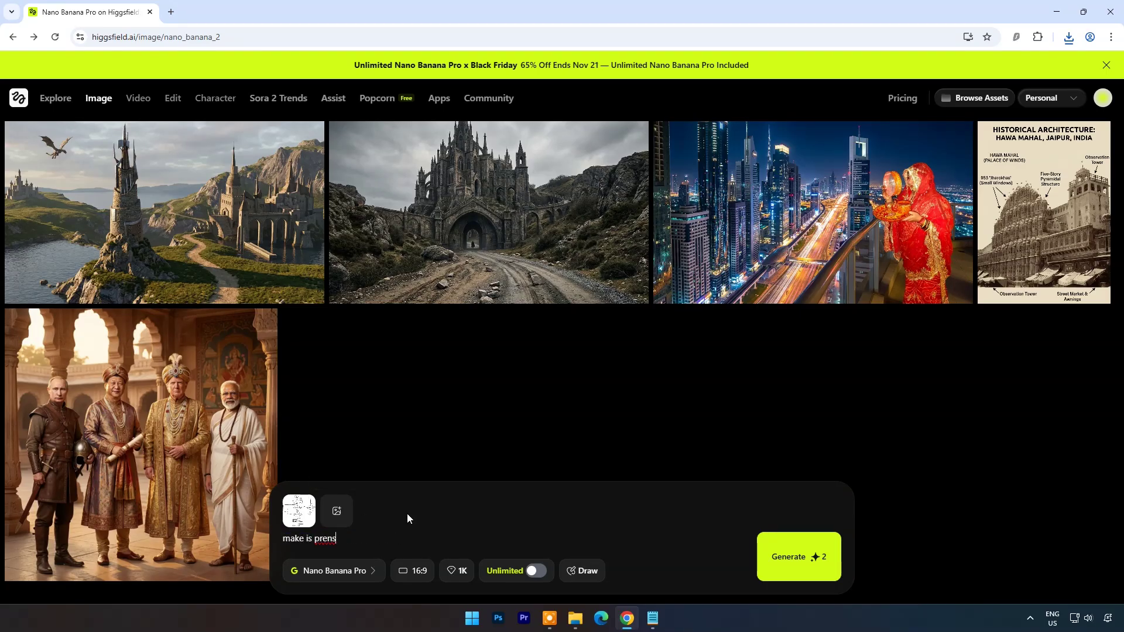
type("beautiful diagram")
left_click(788, 552)
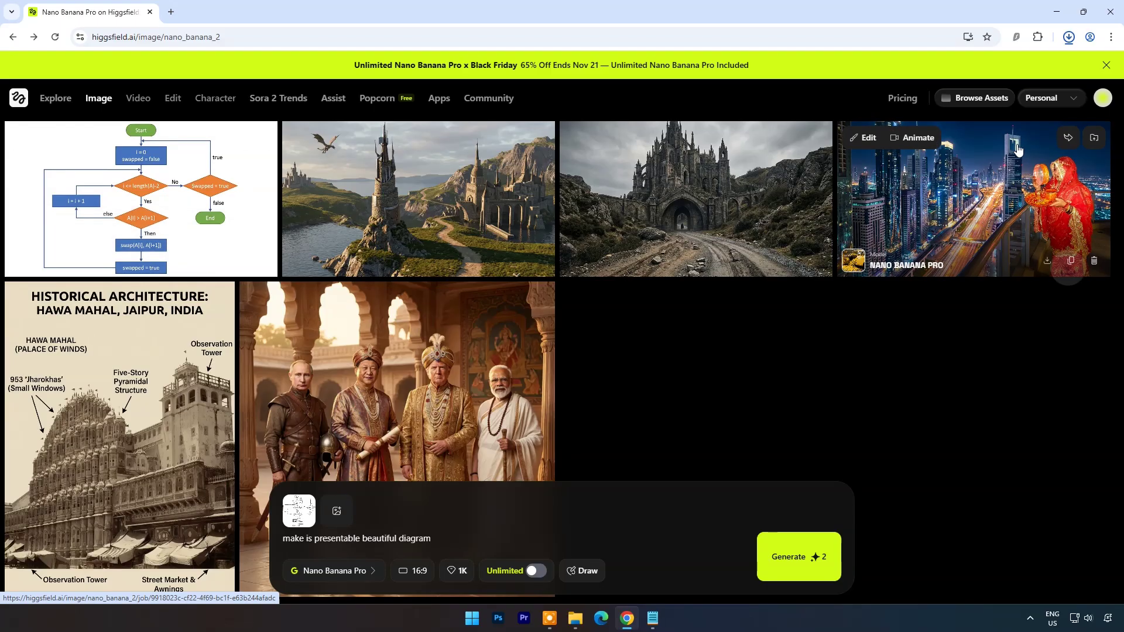
Step: Open the downloaded flowchart PNG from Chrome's recent downloads to compare with the sketch
left_click(1068, 41)
left_click(989, 73)
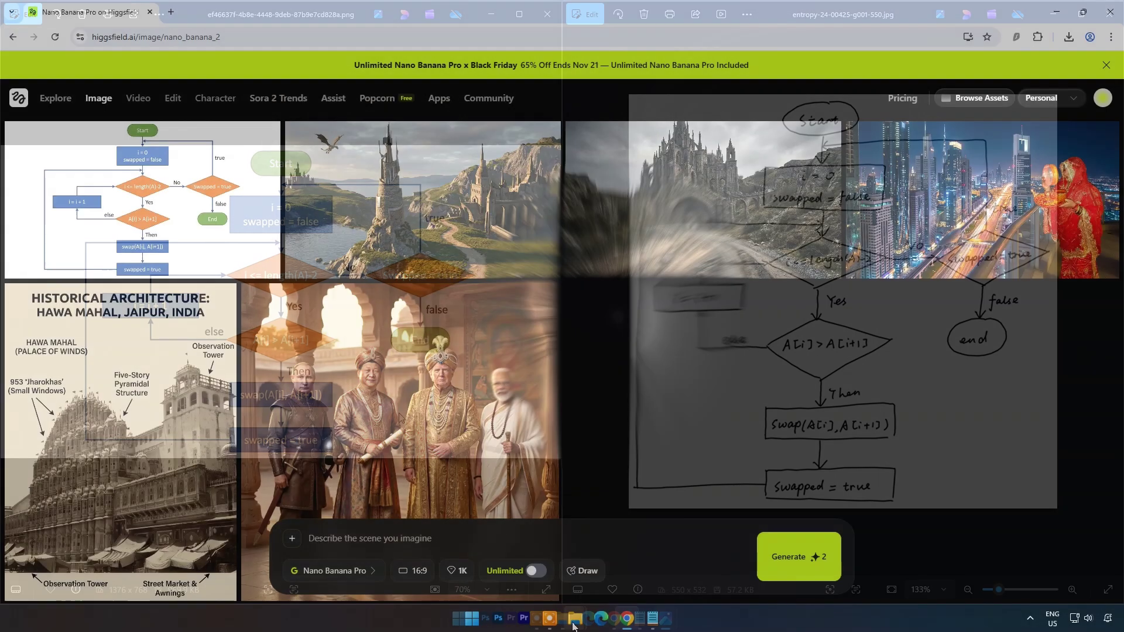
Step: View photo1 001 full screen, then drag it from the AI folder into the prompt box
mouse_move(576, 618)
left_click(525, 565)
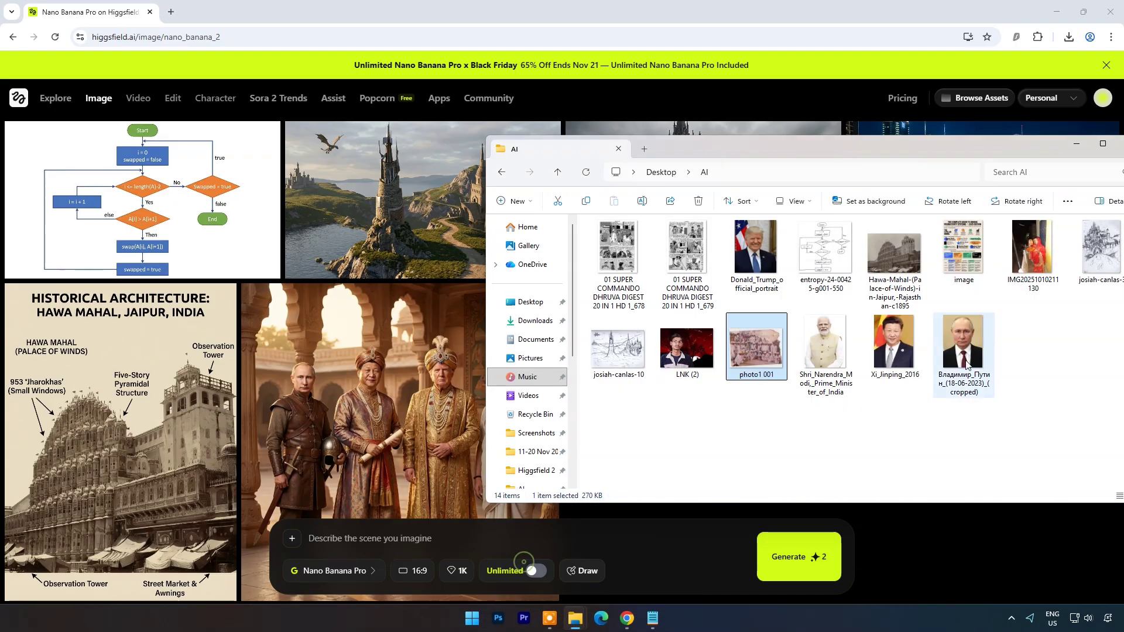
double_click(760, 362)
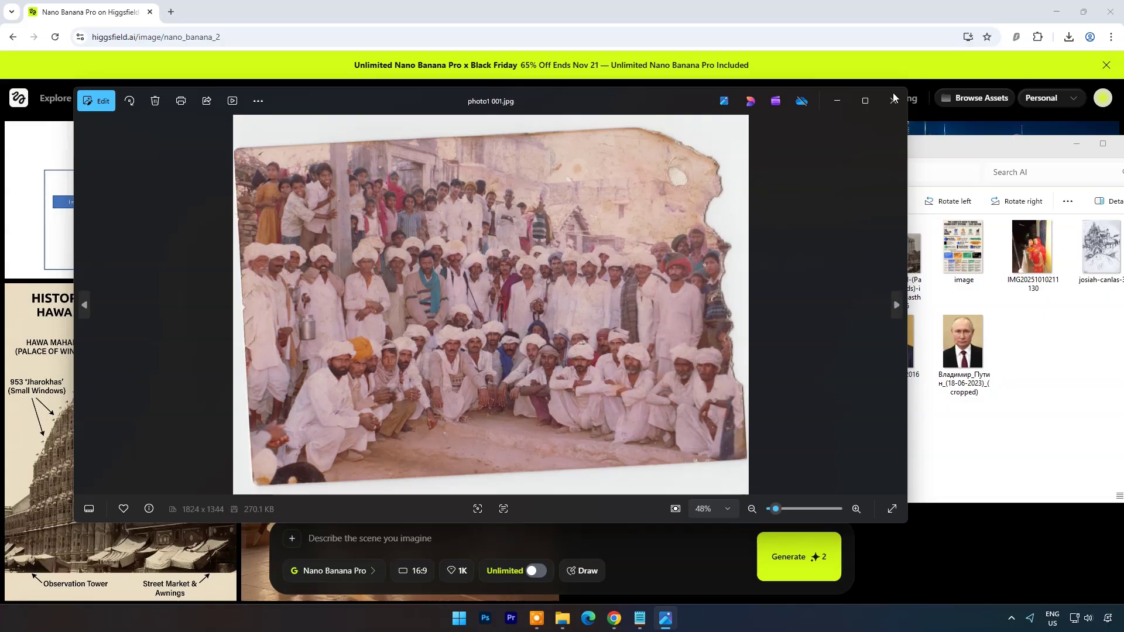
left_click(865, 101)
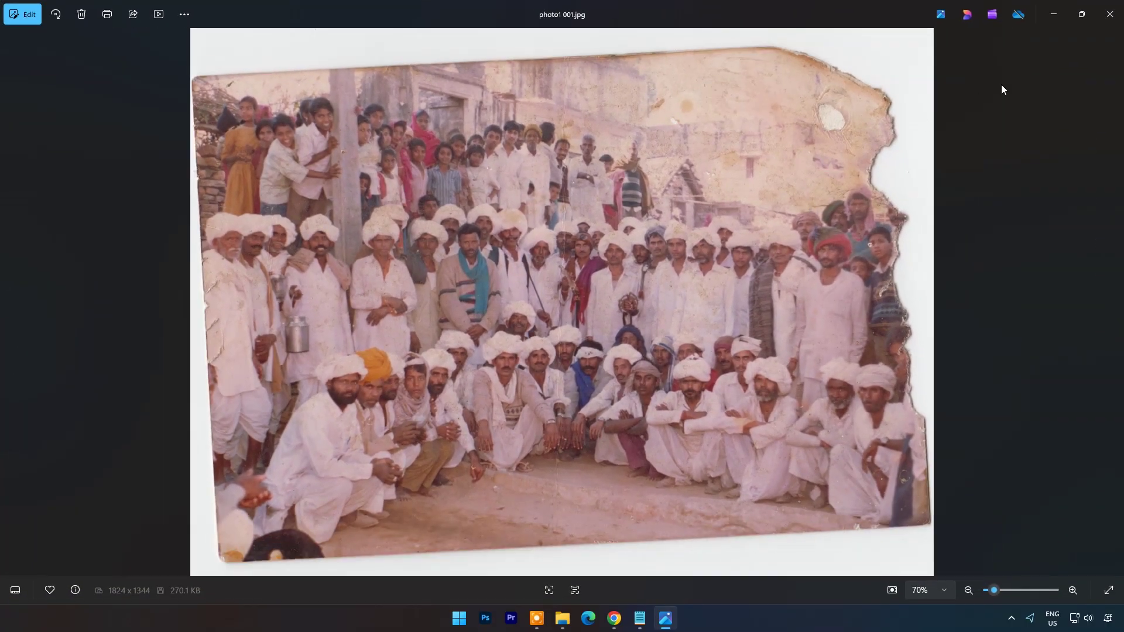
left_click(1109, 14)
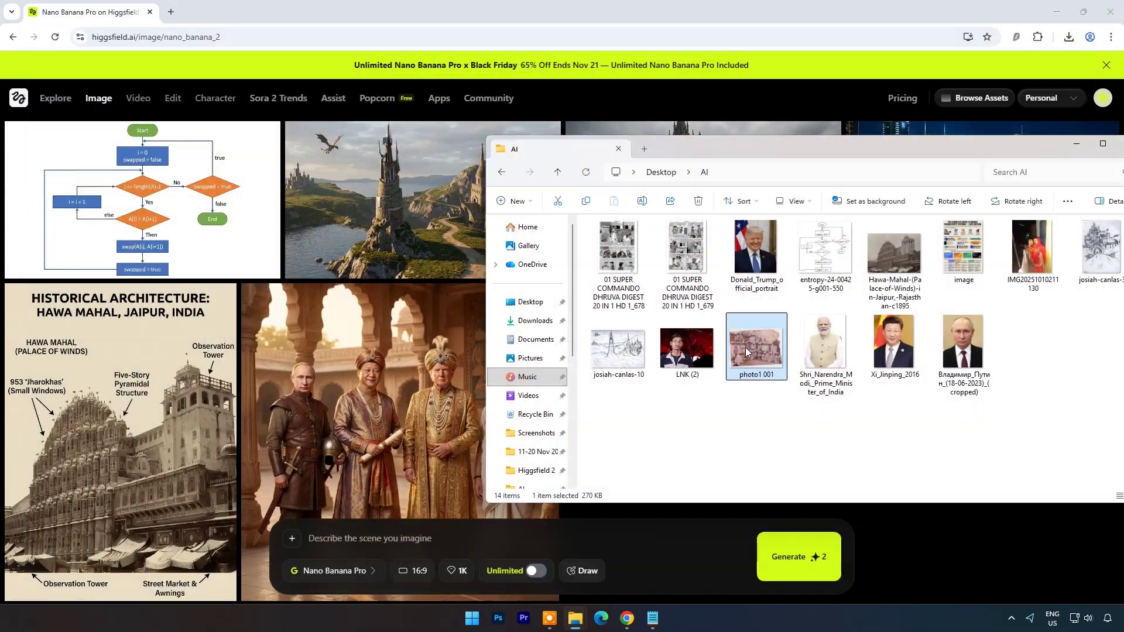
left_click_drag(745, 347, 342, 544)
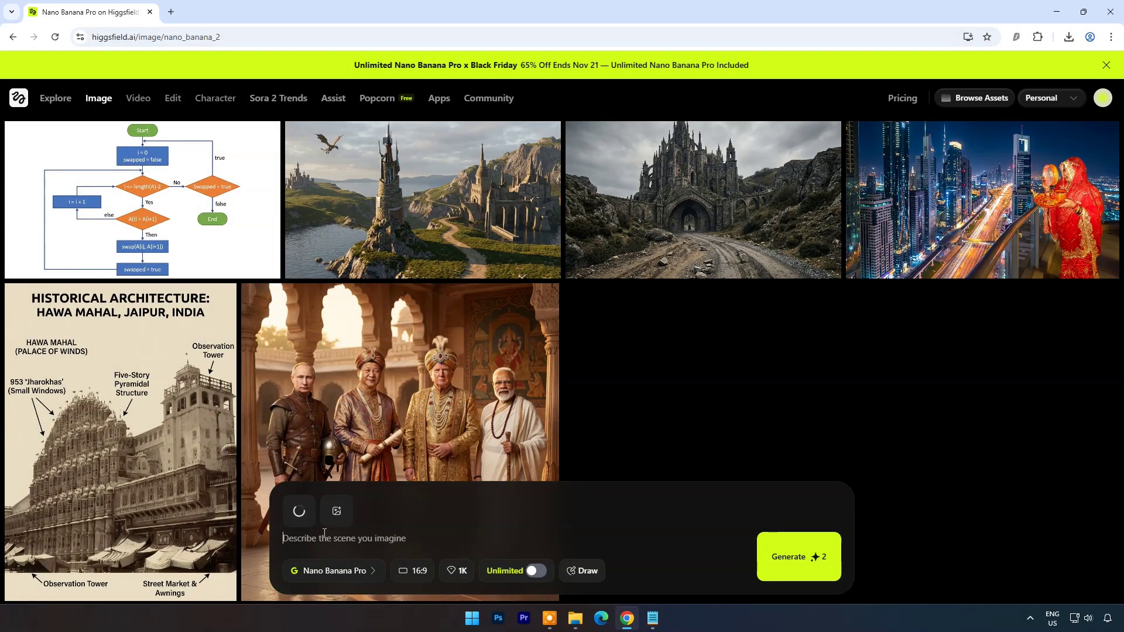
Step: Prompt 'repair and colorize it' and generate the restored colour group photo
type("repair and col")
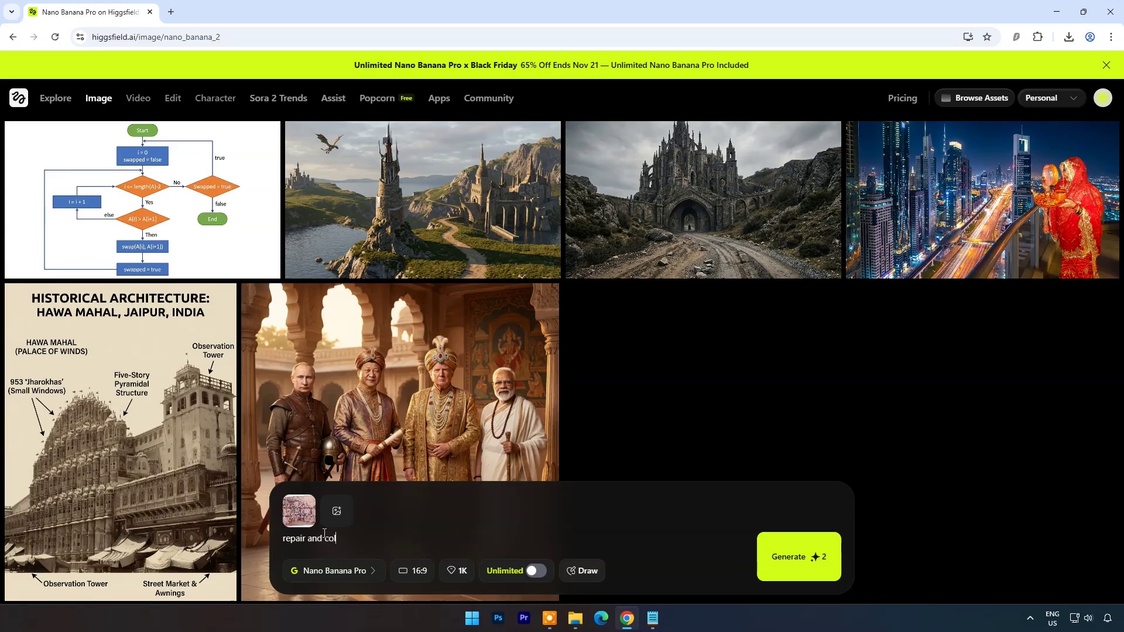
type("orize it")
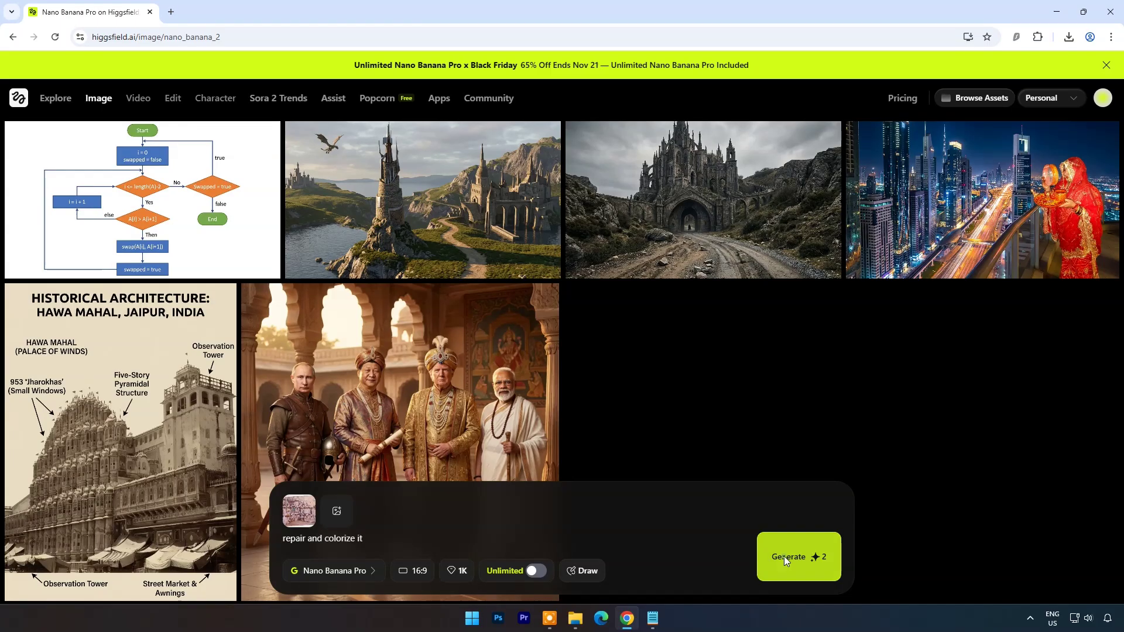
left_click(784, 558)
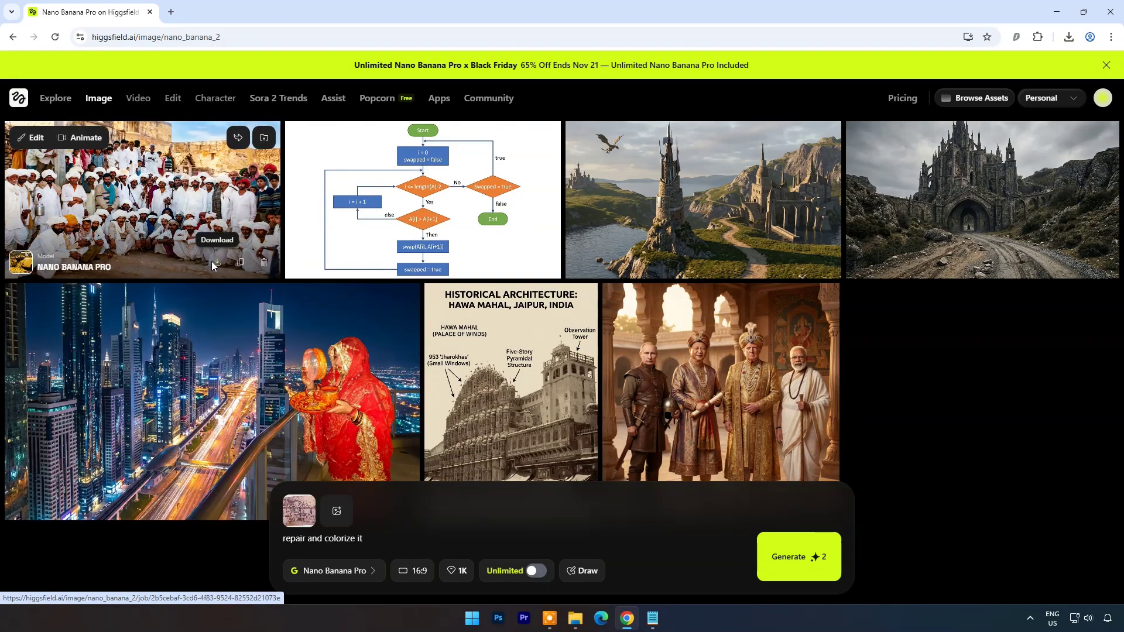
Step: Open the downloaded restored colour PNG in Photos and snap it beside the torn photo1 001.jpg original
left_click(960, 66)
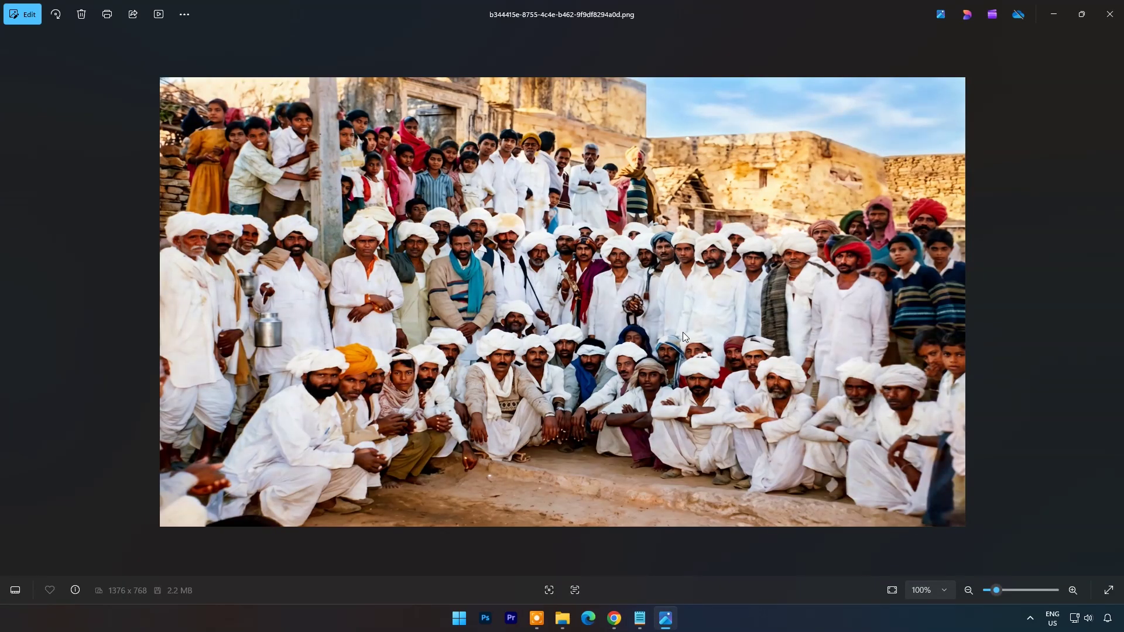
key("super+Left")
scroll(253, 291, "up", 2)
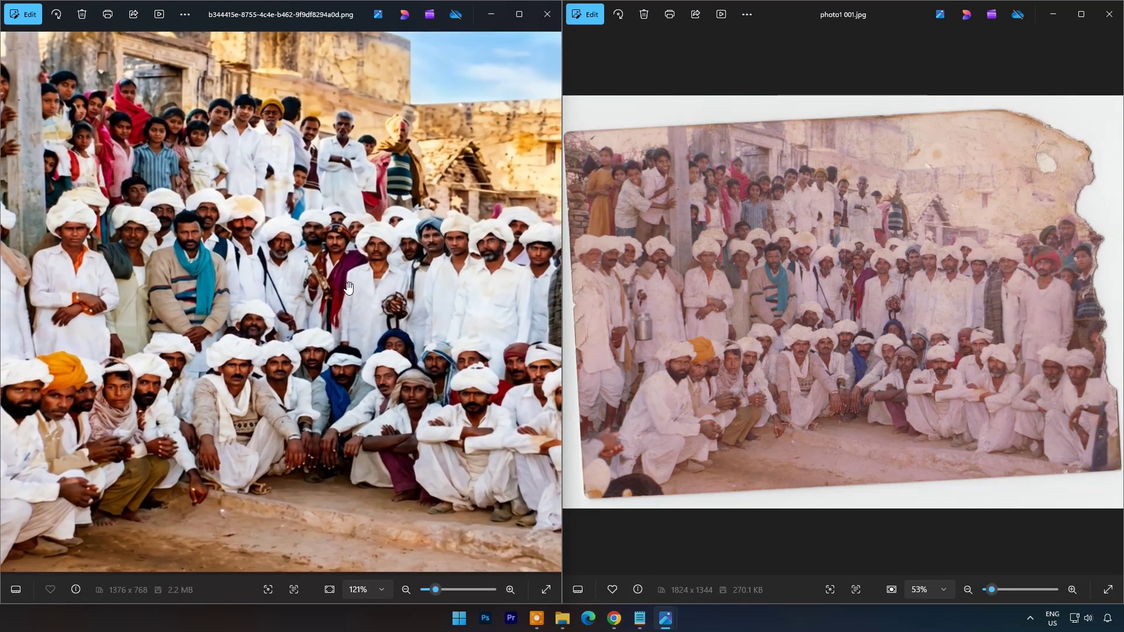